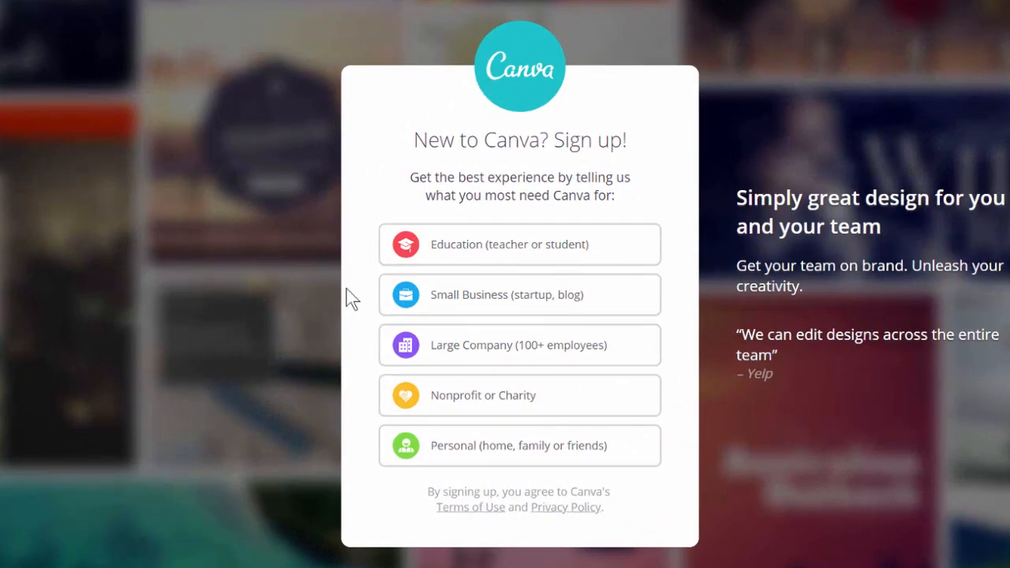
# Pick 'Personal (home, family or friends)' and choose to sign up with email
pyautogui.click(432, 453)
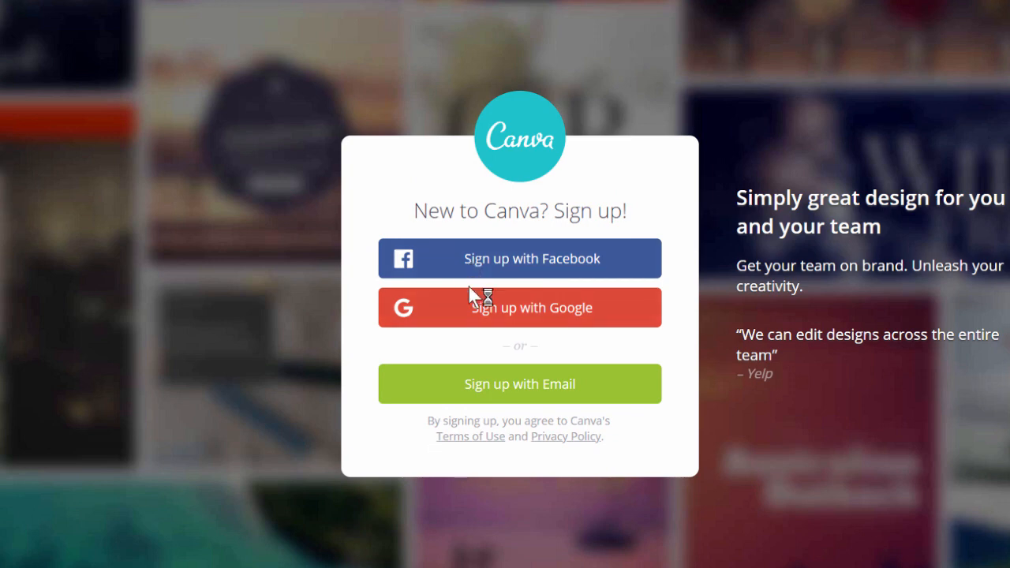
pyautogui.click(488, 385)
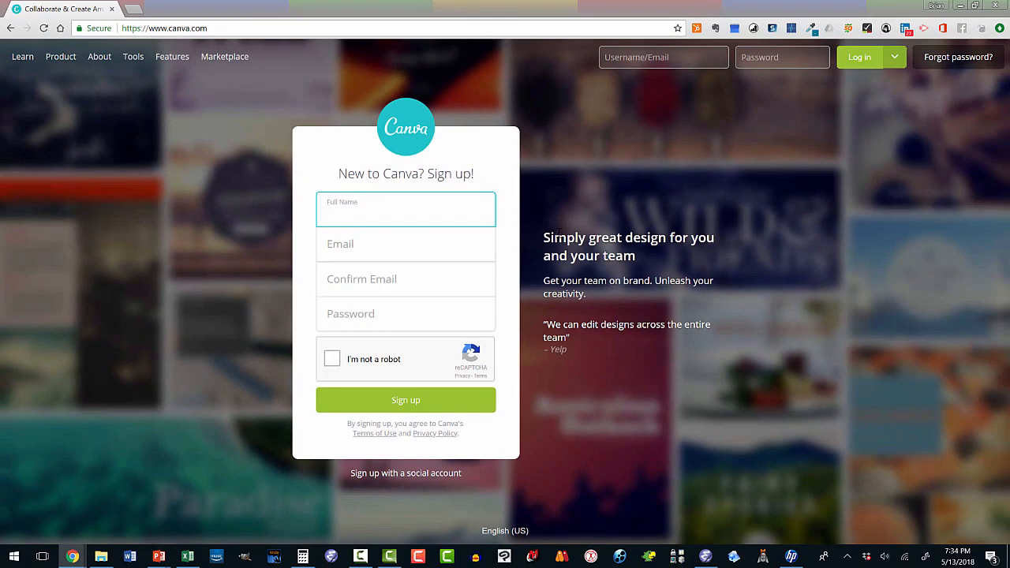
# Log in with the saved account e-mail and the account password
pyautogui.click(629, 58)
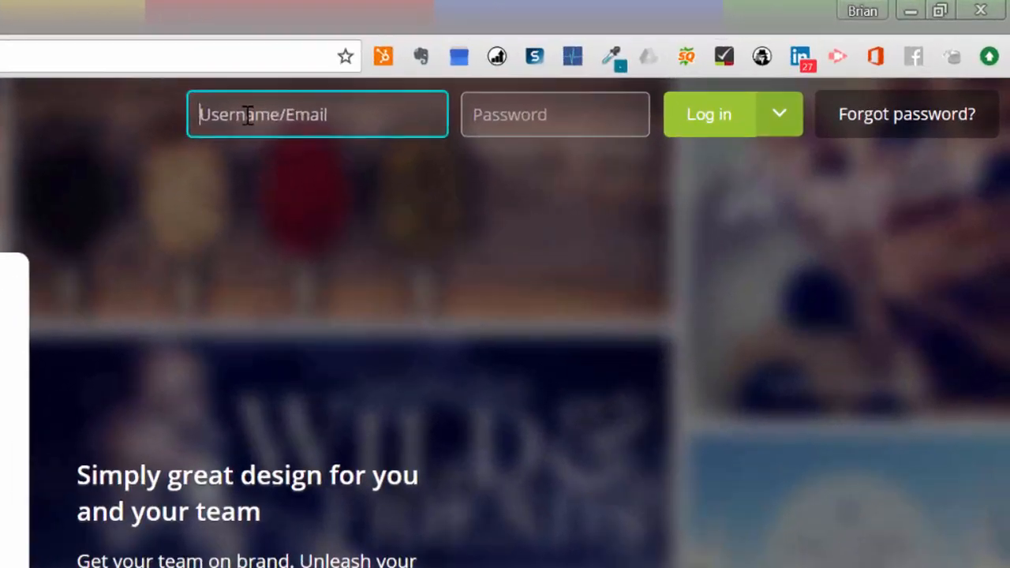
pyautogui.click(261, 153)
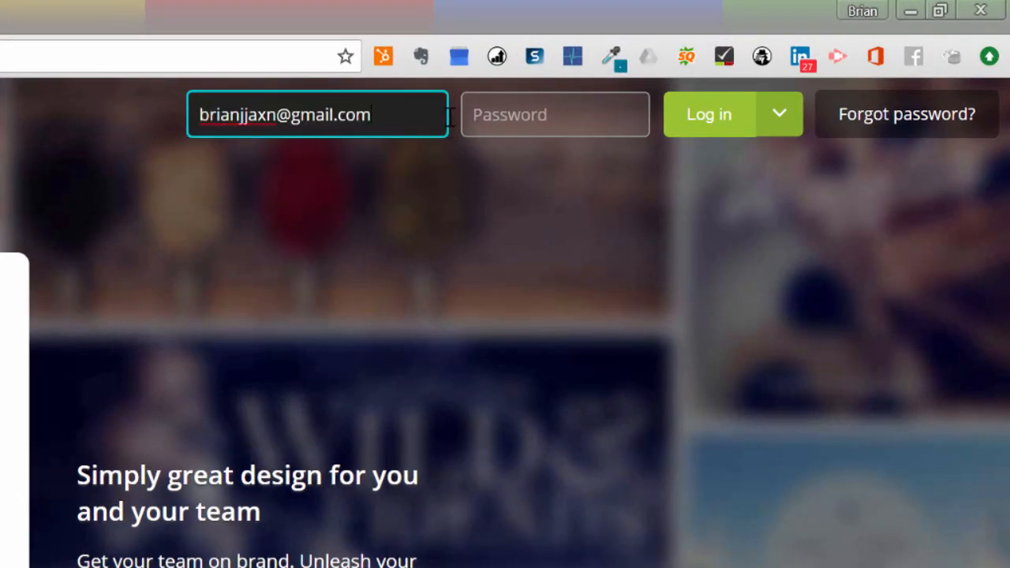
pyautogui.click(480, 115)
pyautogui.write('•••••••')
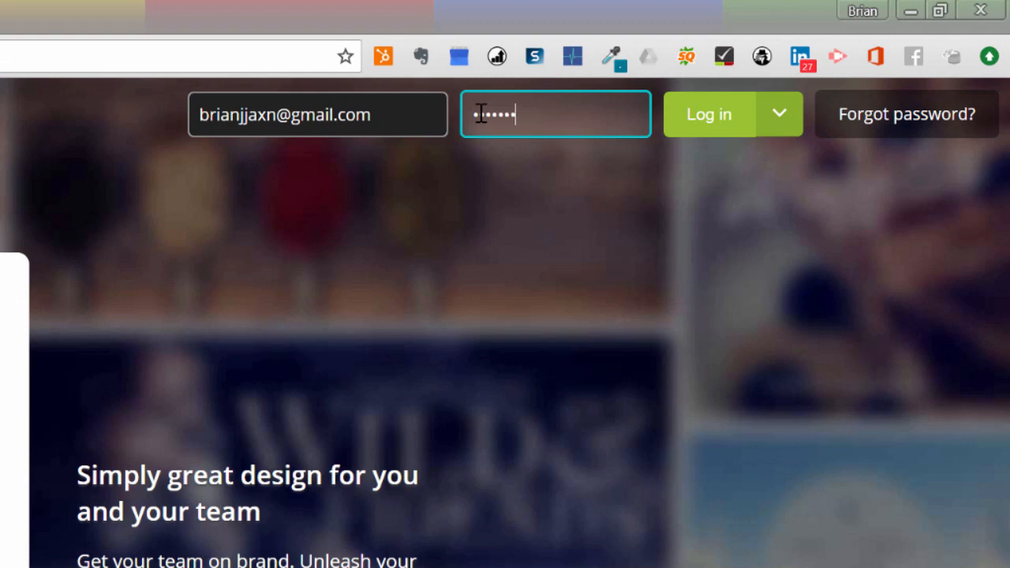
pyautogui.press('Return')
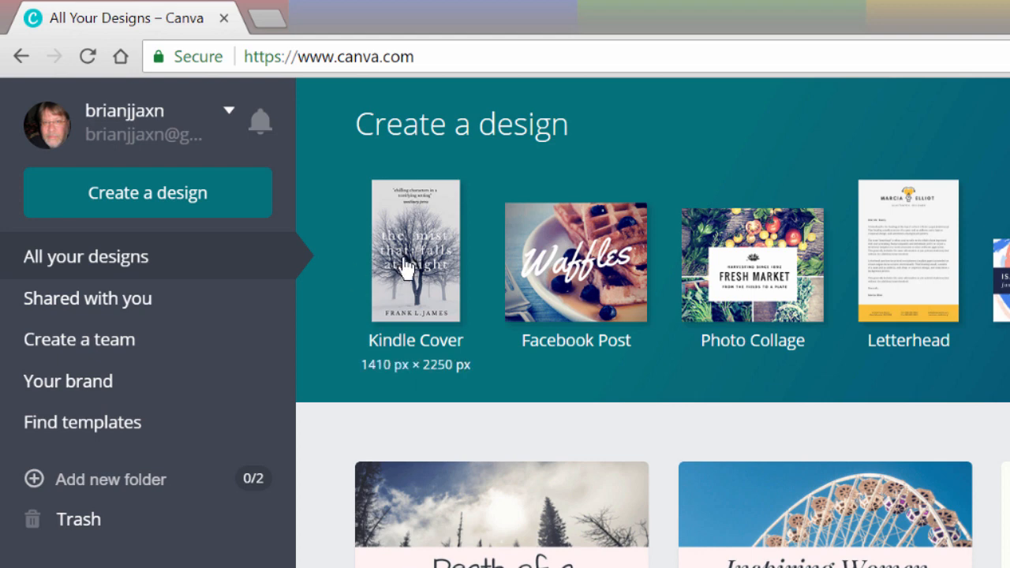
# Create a blank 1410 × 2250 px Kindle Cover and browse the book-cover layouts
pyautogui.click(405, 268)
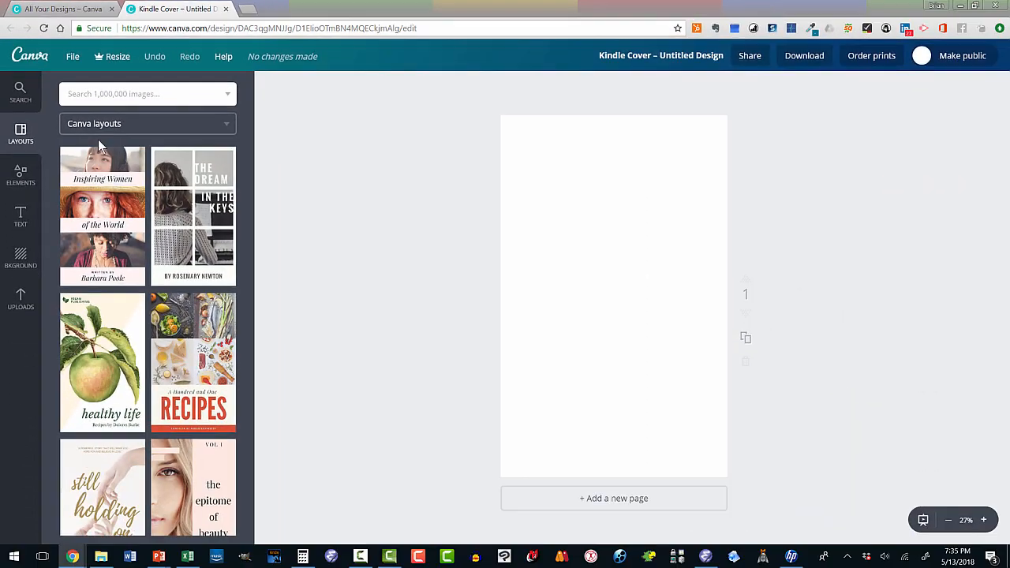
pyautogui.scroll(-5, 169, 218)
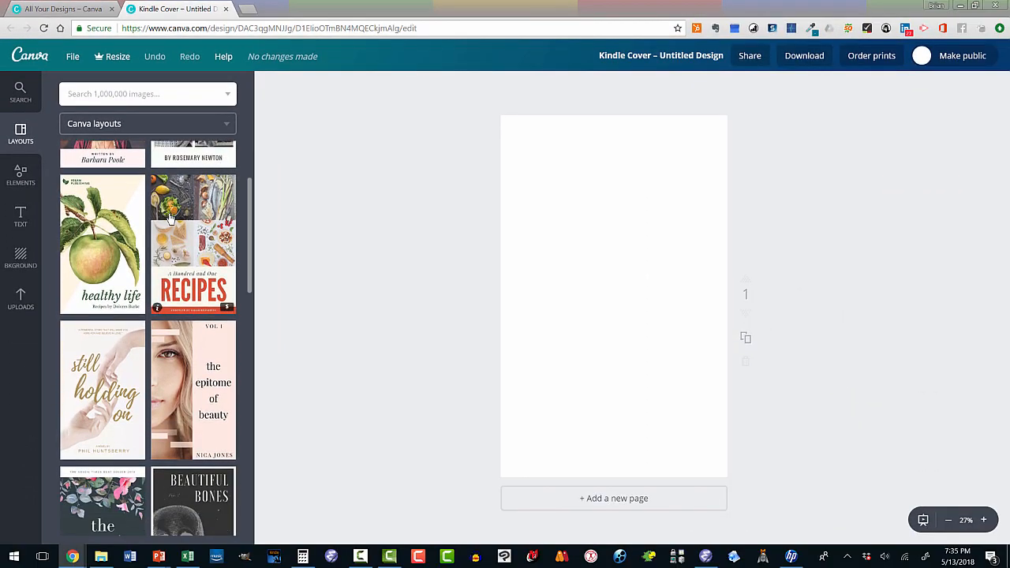
pyautogui.scroll(-1, 170, 218)
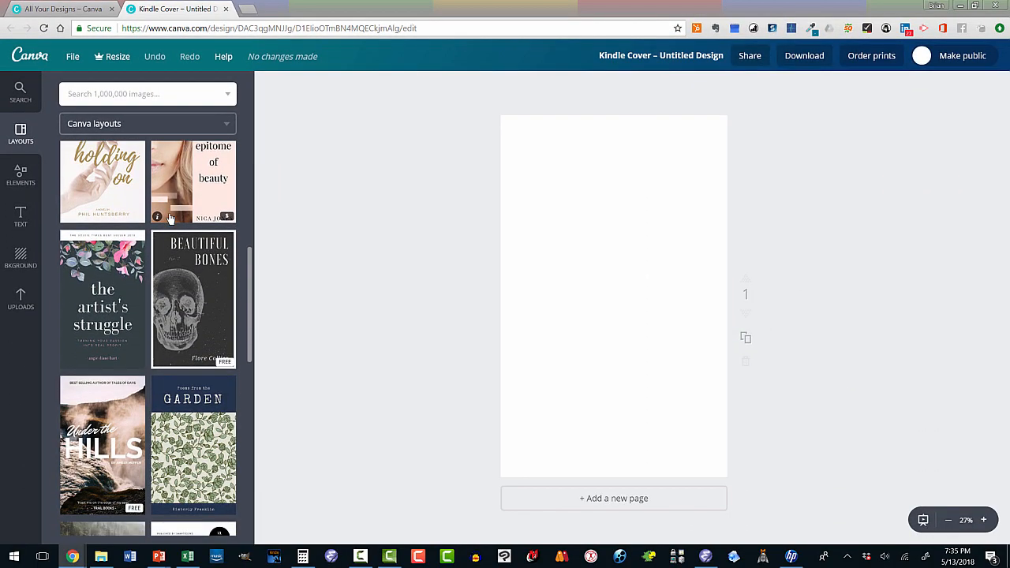
pyautogui.scroll(6, 168, 229)
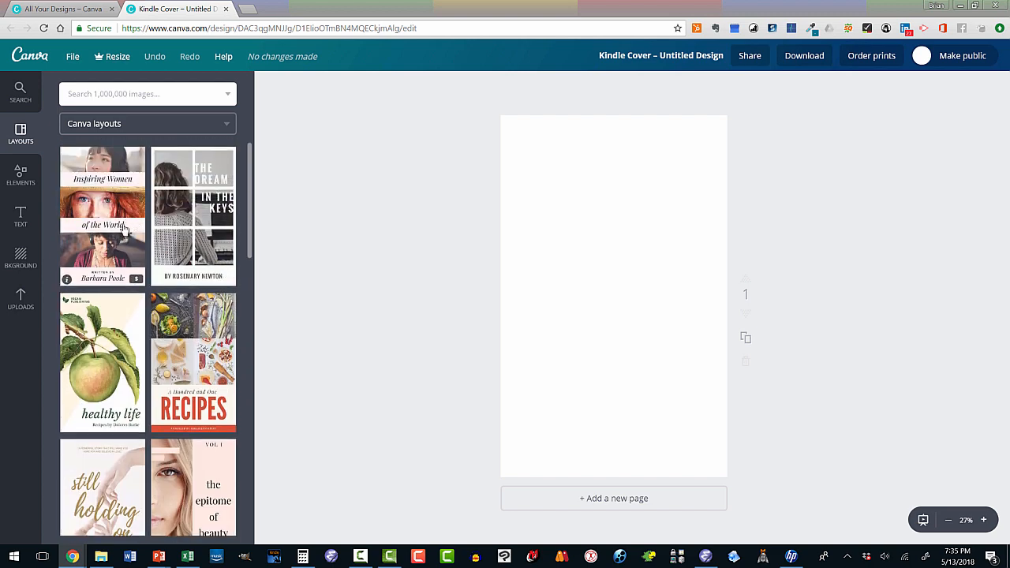
pyautogui.scroll(-3, 118, 233)
pyautogui.scroll(-5, 156, 235)
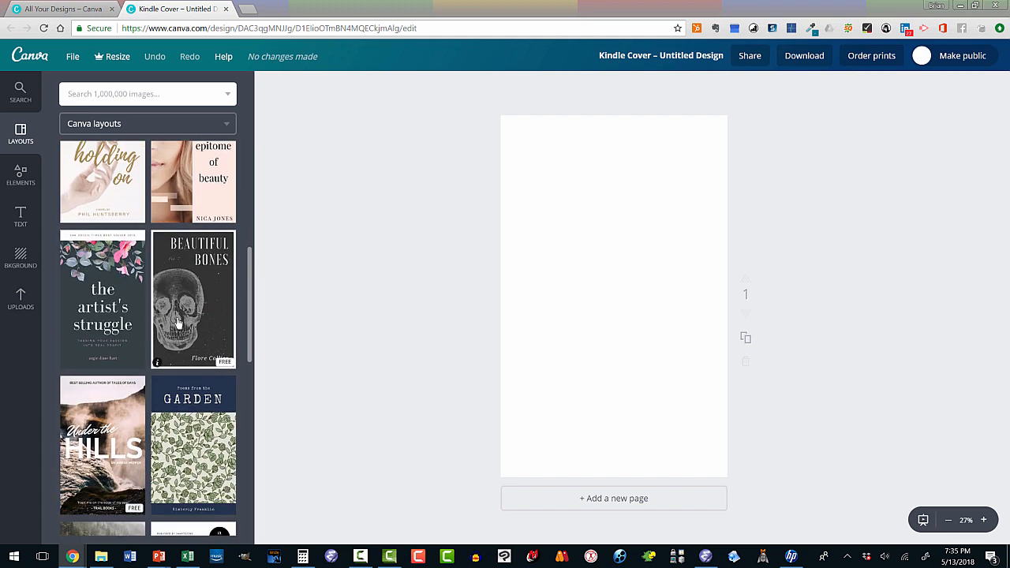
pyautogui.scroll(-3, 165, 328)
pyautogui.scroll(-3, 113, 341)
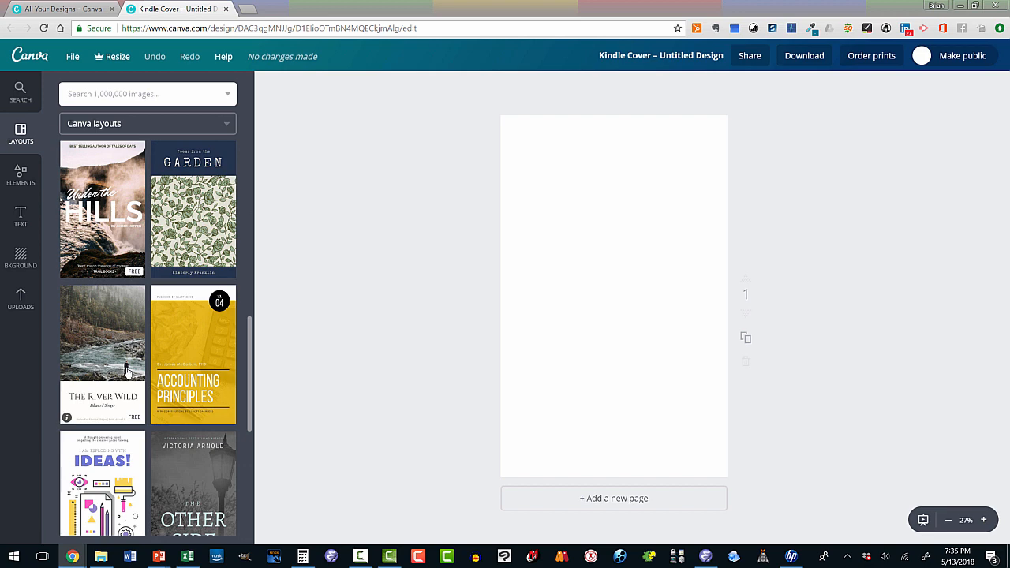
pyautogui.scroll(-8, 162, 362)
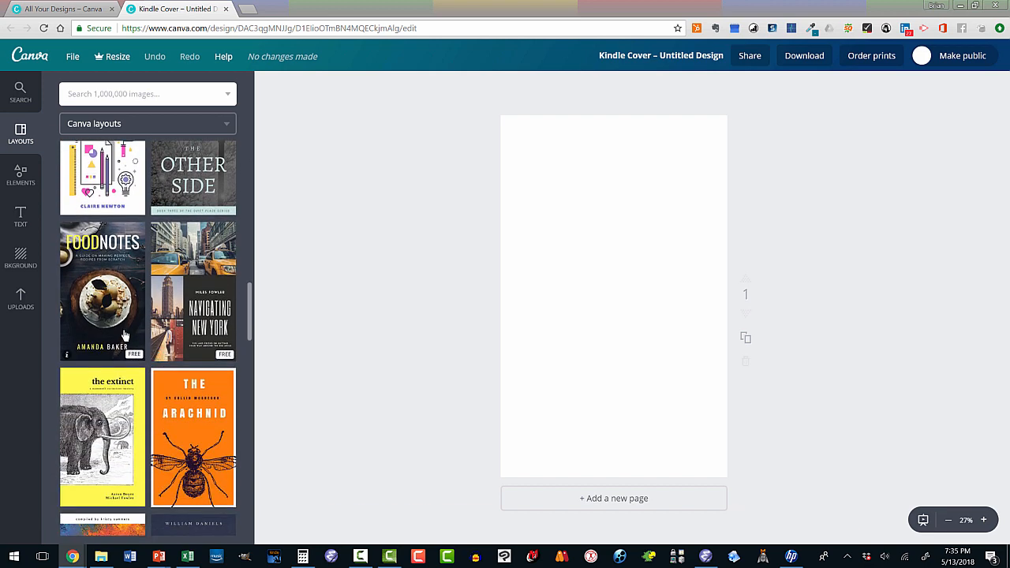
# Apply the Navigating New York layout and replace the author line with the new author's name
pyautogui.click(185, 314)
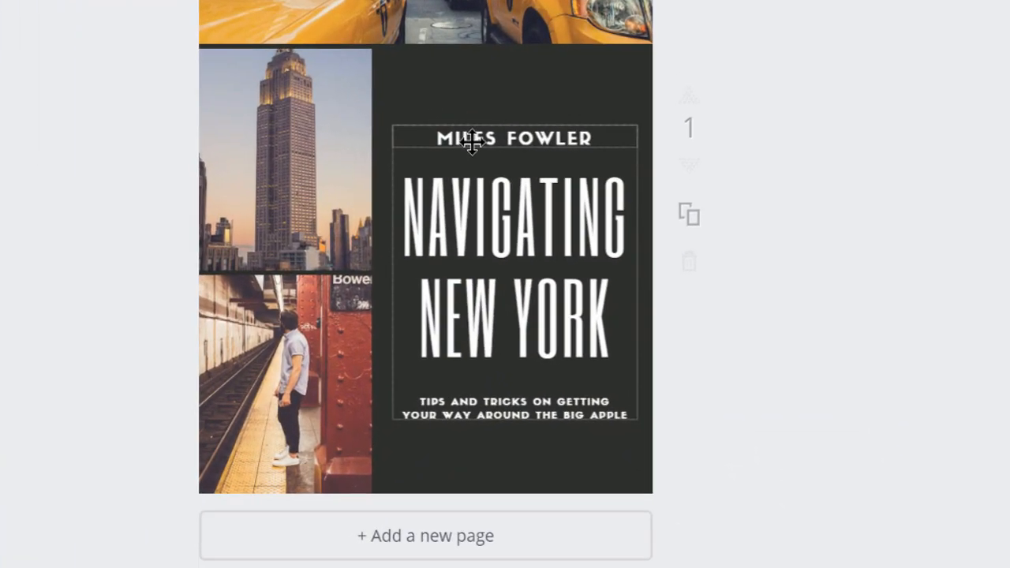
pyautogui.click(467, 137)
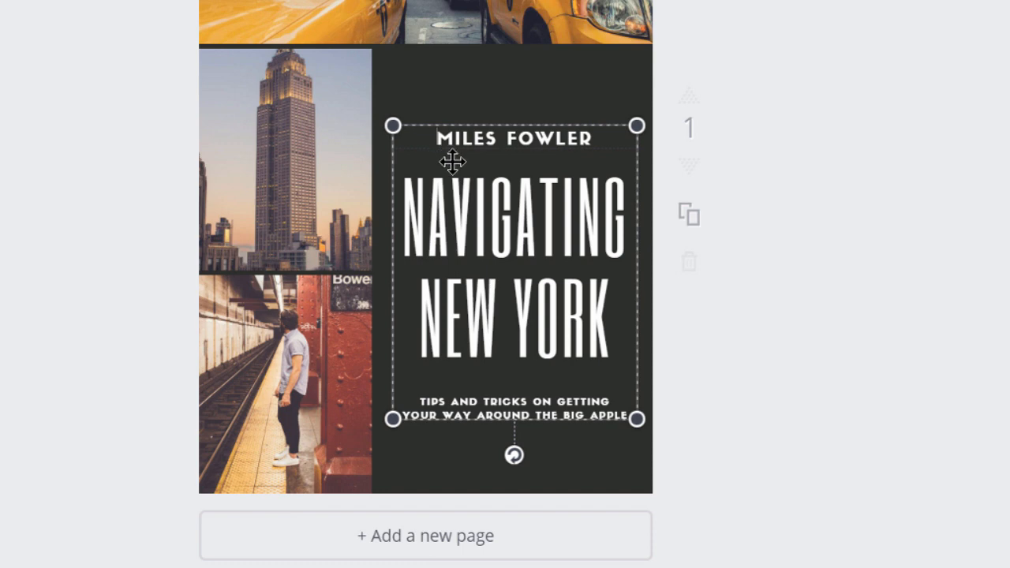
pyautogui.press('Delete')
pyautogui.press('Delete')
pyautogui.press('Delete')
pyautogui.press('Delete')
pyautogui.press('Delete')
pyautogui.press('Delete')
pyautogui.press('Delete')
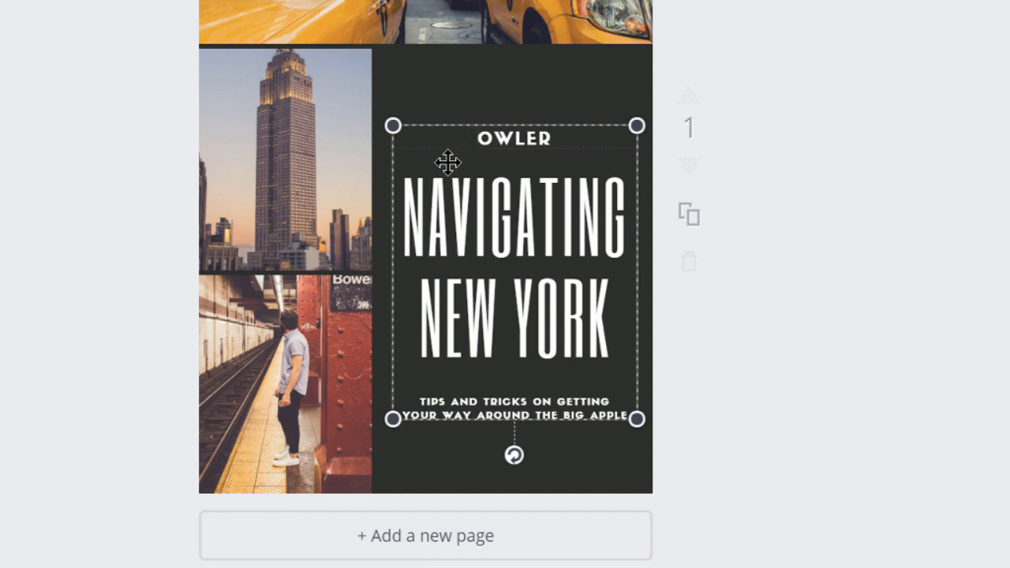
pyautogui.press('Delete')
pyautogui.press('Delete')
pyautogui.press('Delete')
pyautogui.press('Delete')
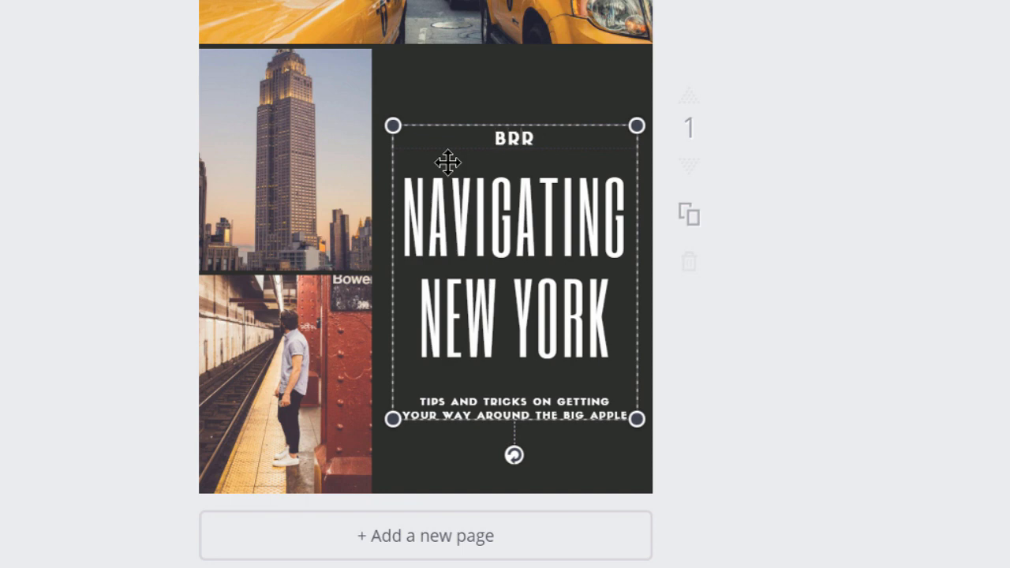
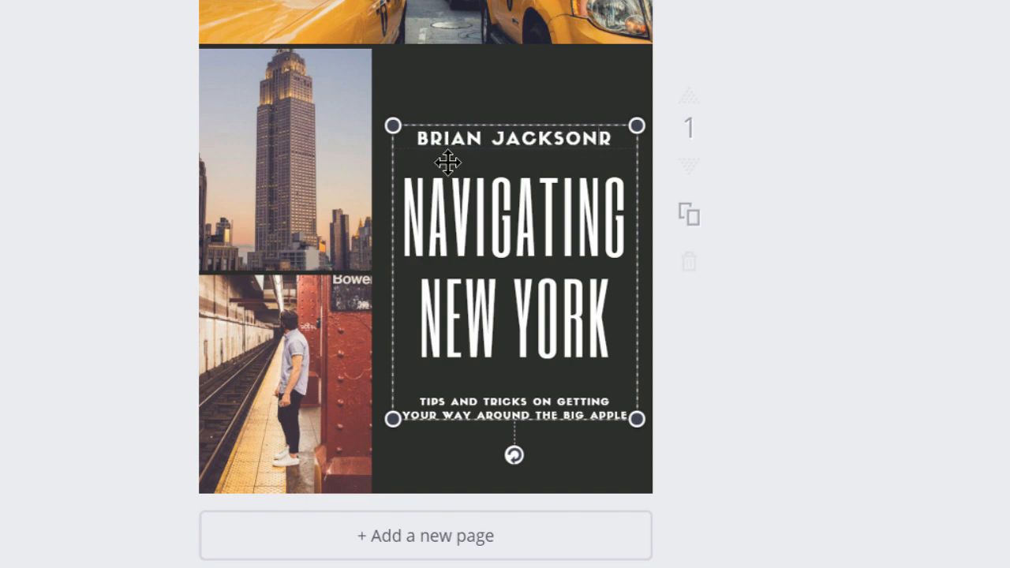
pyautogui.press('Delete')
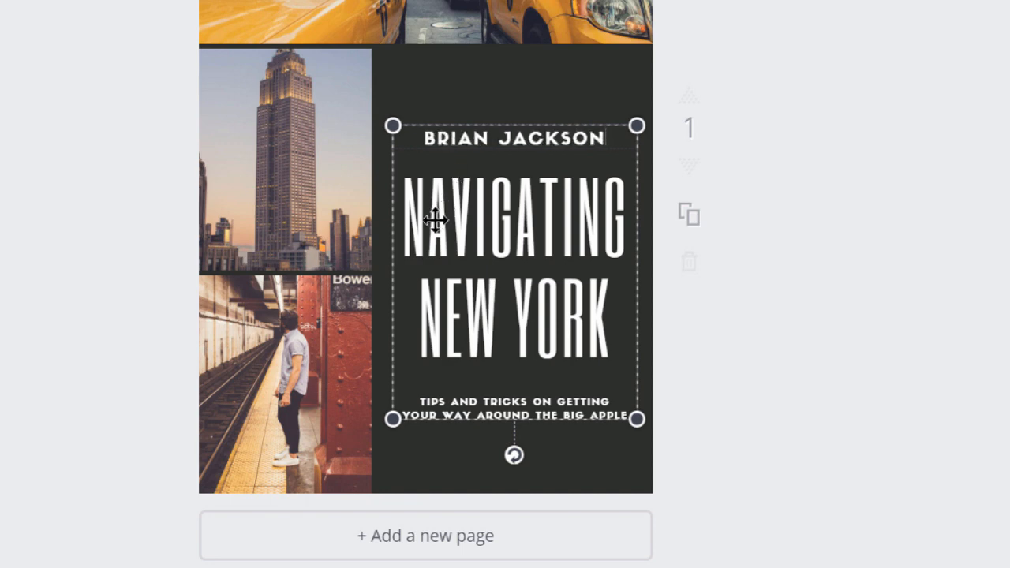
# Change the title's NEW YORK to SANTA ROSA and the subtitle's BIG APPLE to SMALL APPLE
pyautogui.click(425, 303)
pyautogui.press('Delete')
pyautogui.press('Delete')
pyautogui.press('Delete')
pyautogui.press('Delete')
pyautogui.press('Delete')
pyautogui.press('Delete')
pyautogui.press('Delete')
pyautogui.press('Delete')
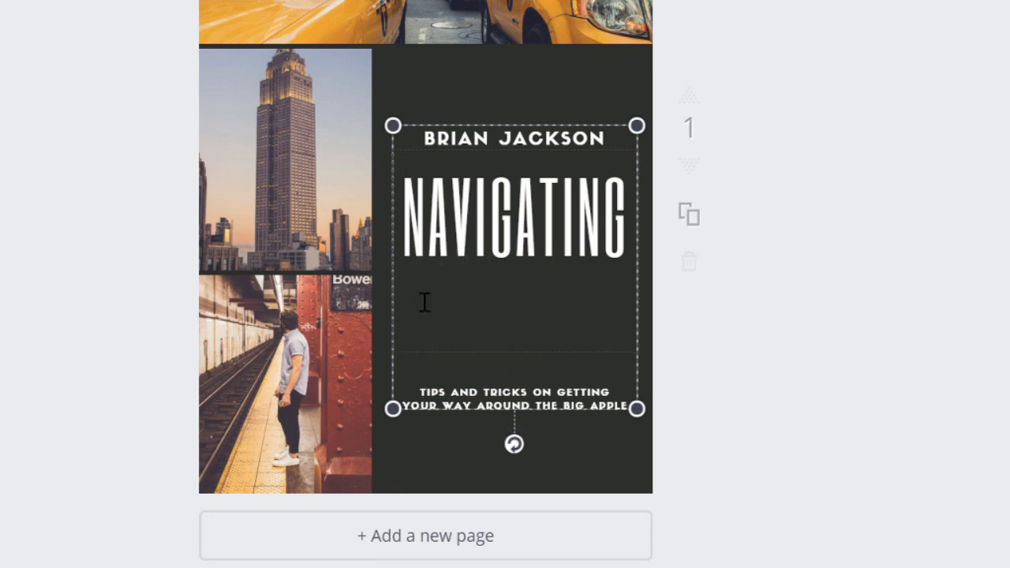
pyautogui.write('SANTA ROSA')
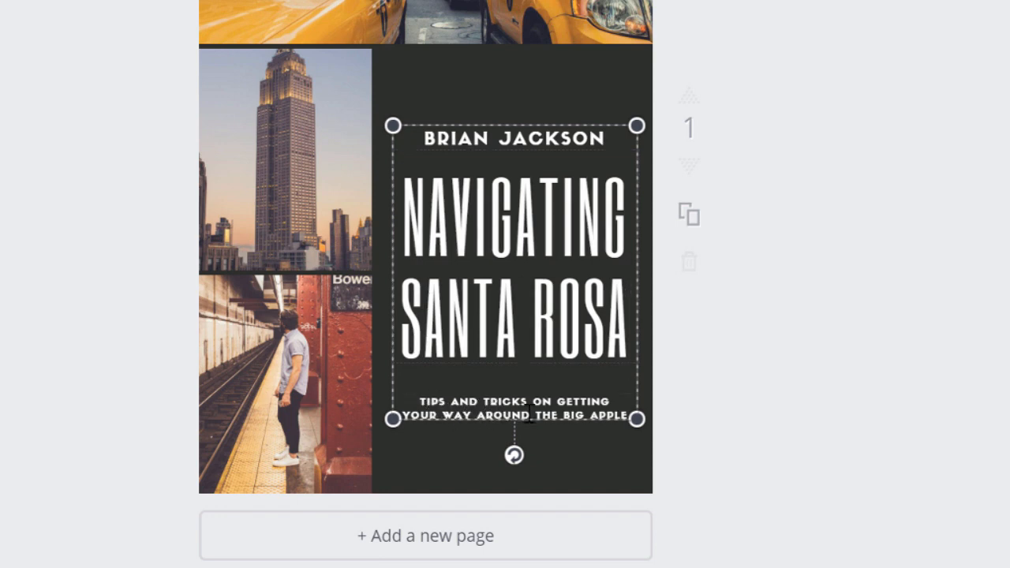
pyautogui.click(582, 414)
pyautogui.press('BackSpace')
pyautogui.press('BackSpace')
pyautogui.press('BackSpace')
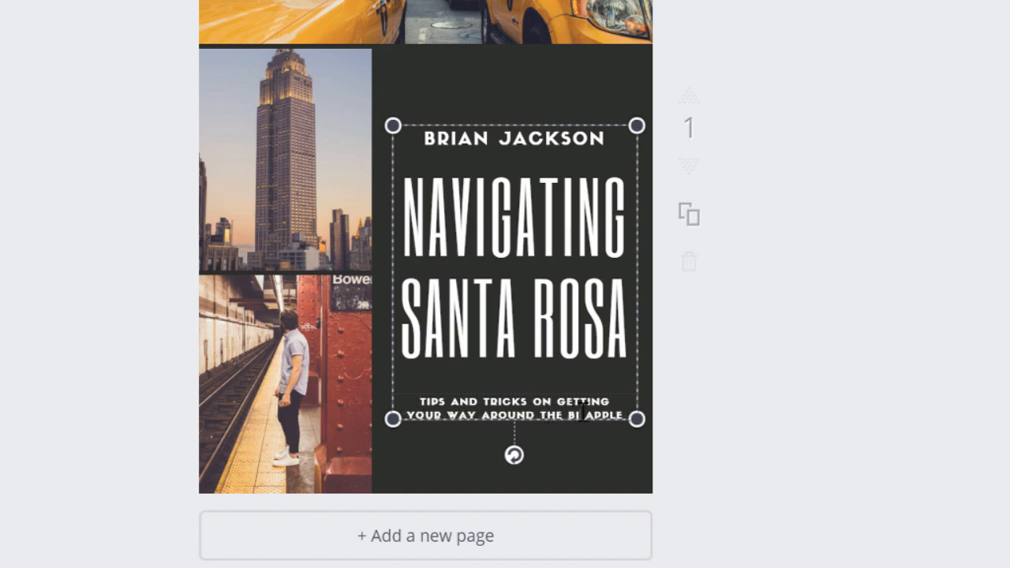
pyautogui.write('SMALL')
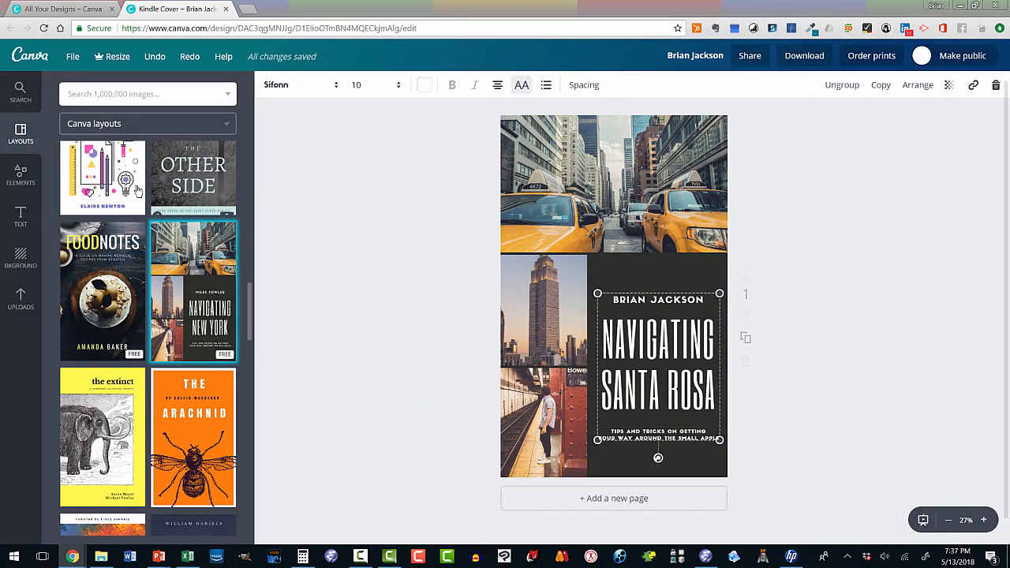
# Search Elements' free photos for 'santa rosa'
pyautogui.click(20, 174)
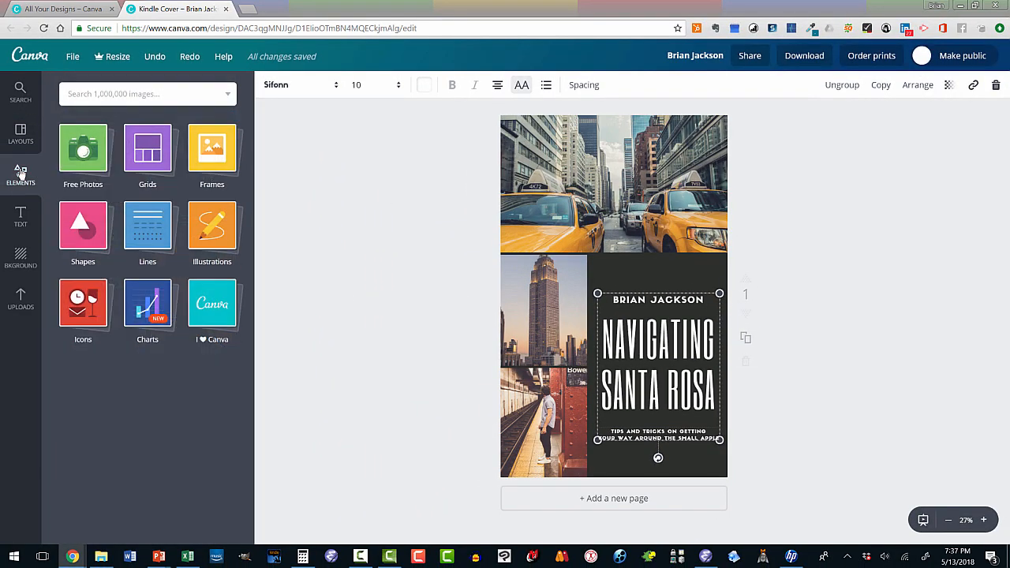
pyautogui.click(79, 157)
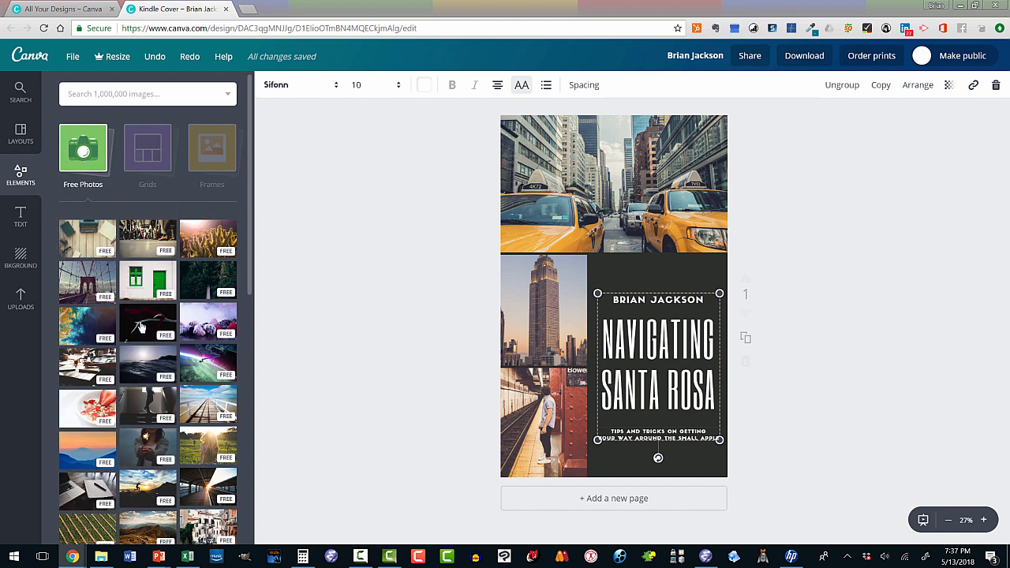
pyautogui.click(134, 93)
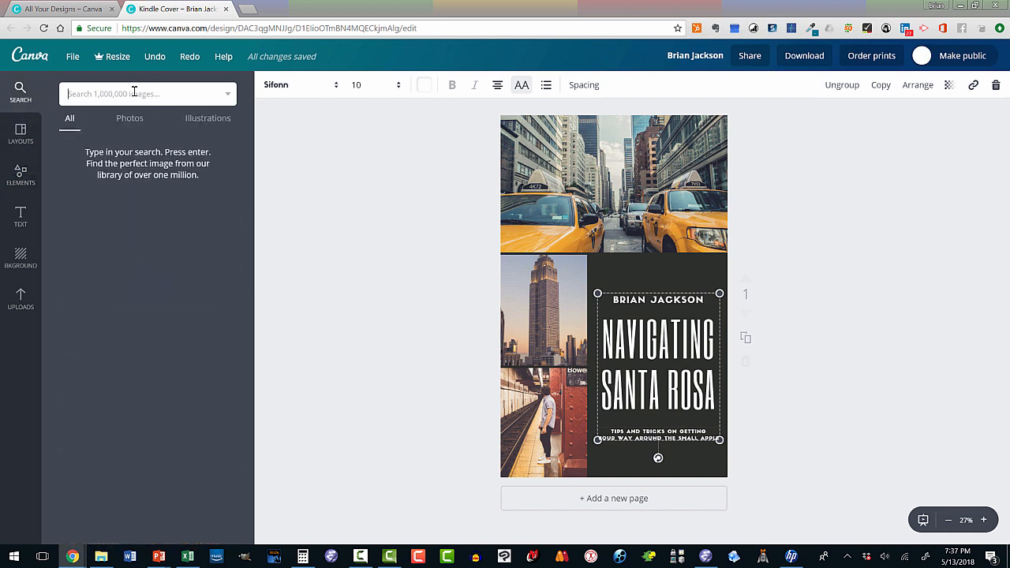
pyautogui.write('santa rosa')
pyautogui.press('Return')
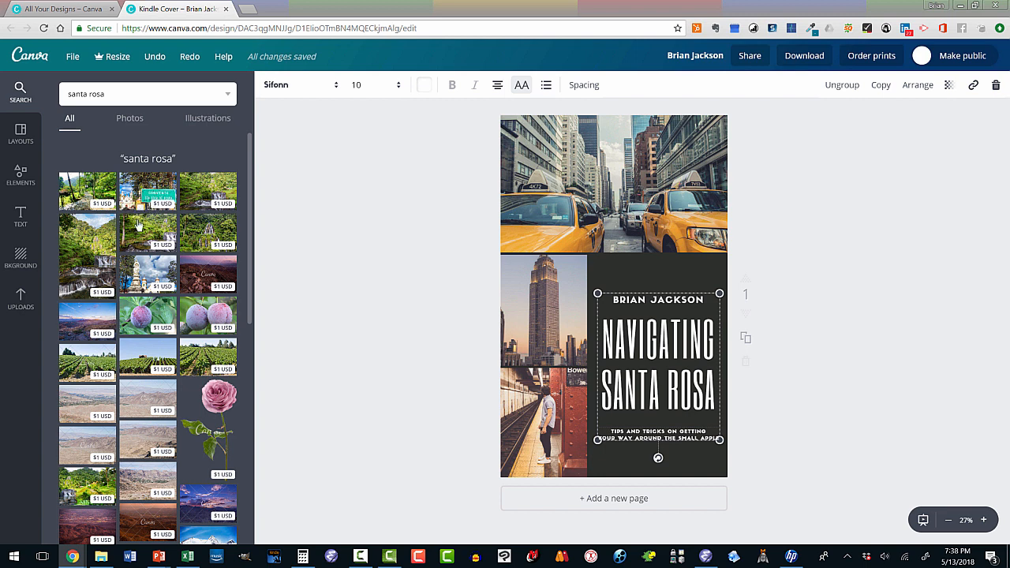
# Place the waterfall photo in the top slot, replacing the taxis
pyautogui.moveTo(143, 226); pyautogui.dragTo(137, 227)
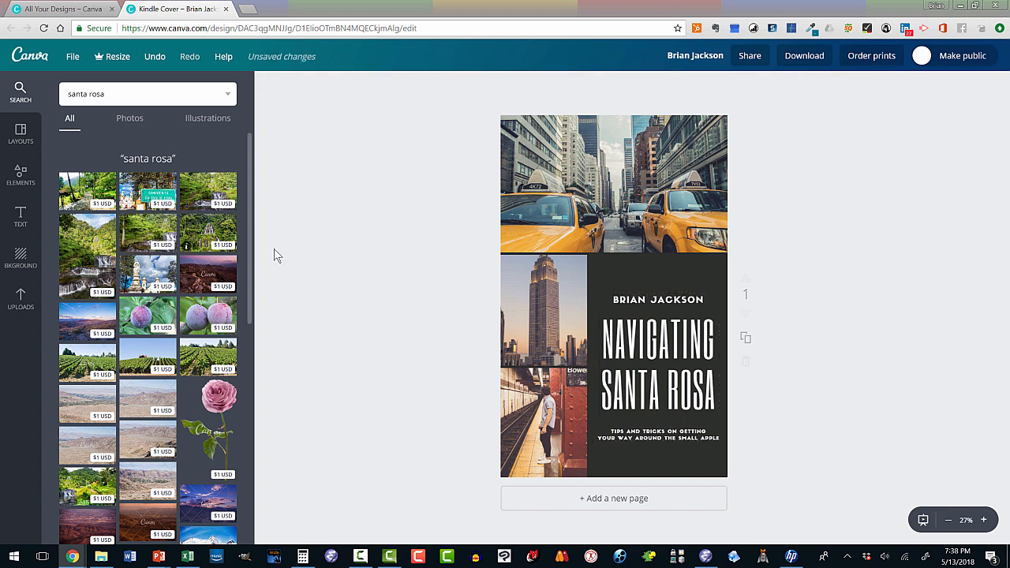
pyautogui.click(158, 232)
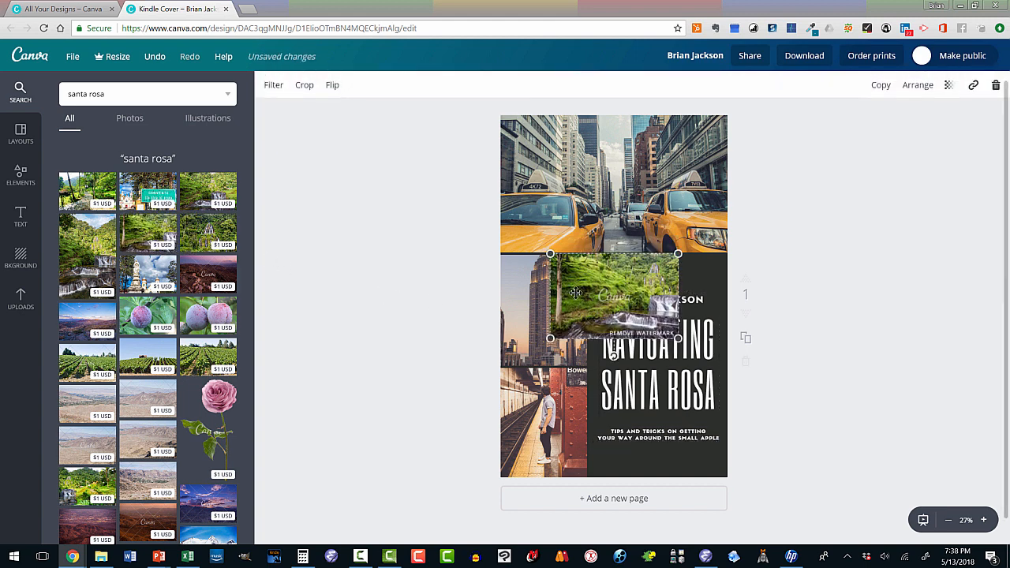
pyautogui.moveTo(577, 286); pyautogui.dragTo(607, 190)
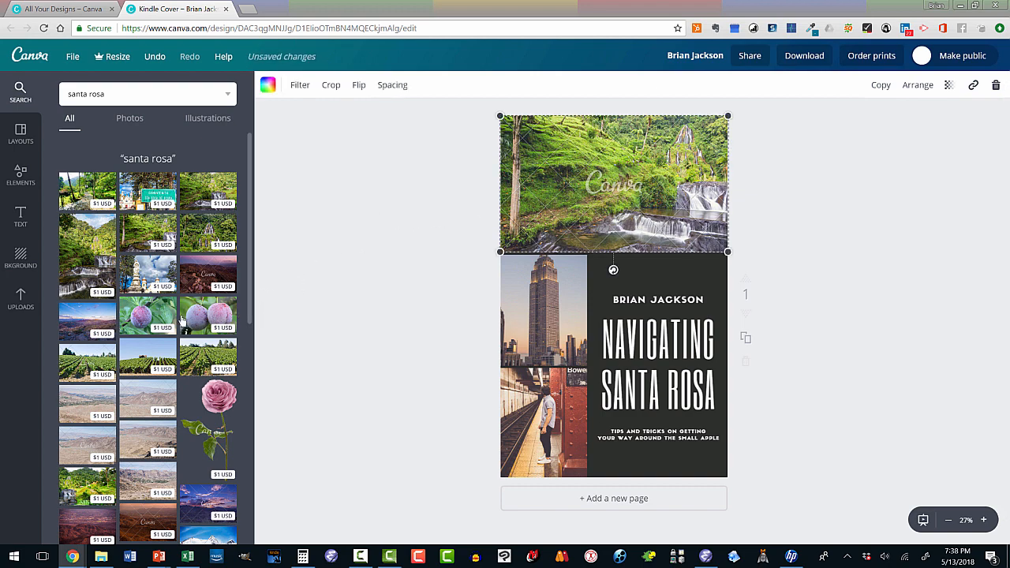
# Put the church photo where the skyscraper was and show the uploaded images
pyautogui.scroll(-3, 180, 315)
pyautogui.scroll(-4, 180, 315)
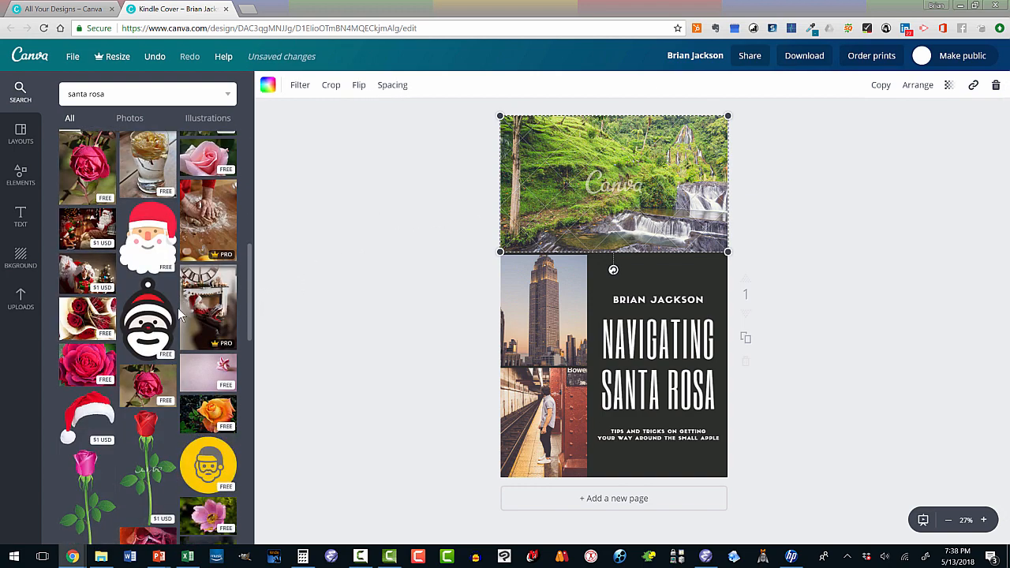
pyautogui.scroll(8, 180, 315)
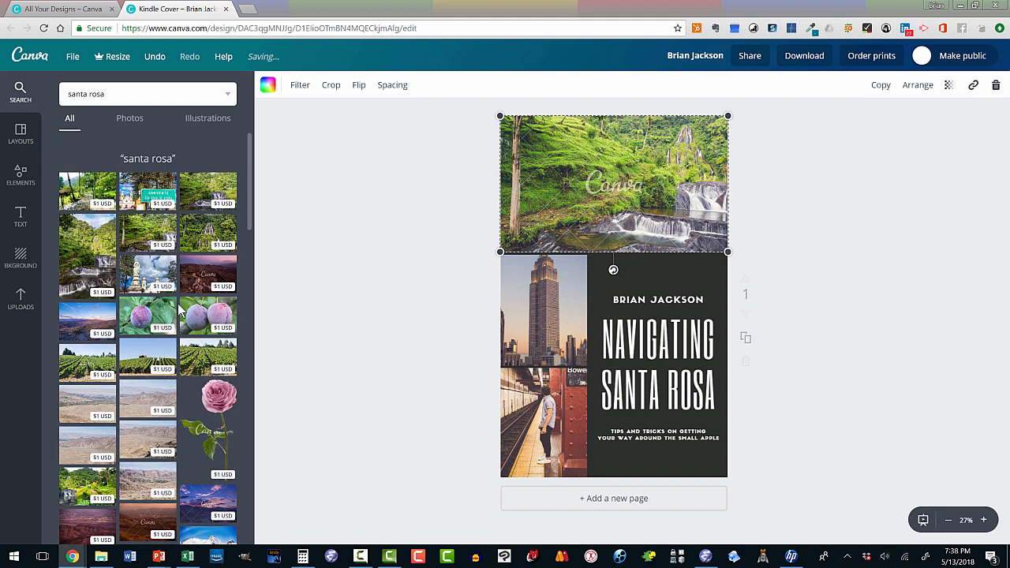
pyautogui.click(150, 284)
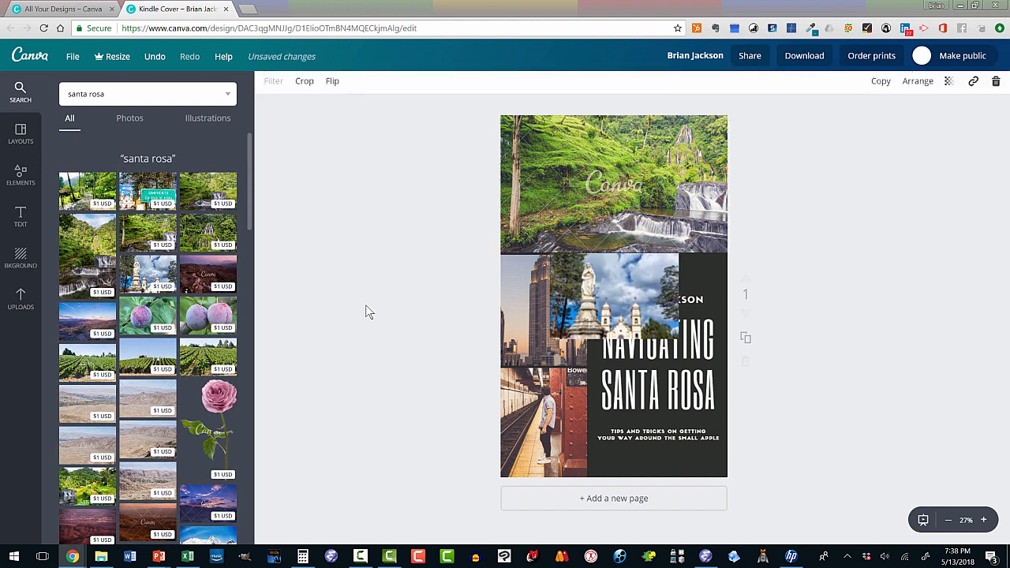
pyautogui.moveTo(600, 300); pyautogui.dragTo(547, 308)
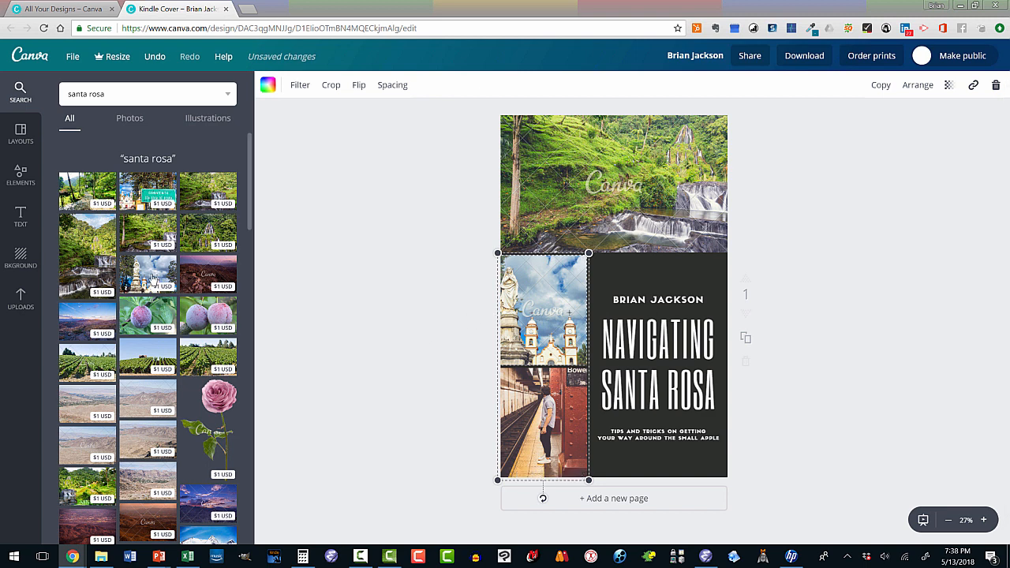
pyautogui.click(19, 299)
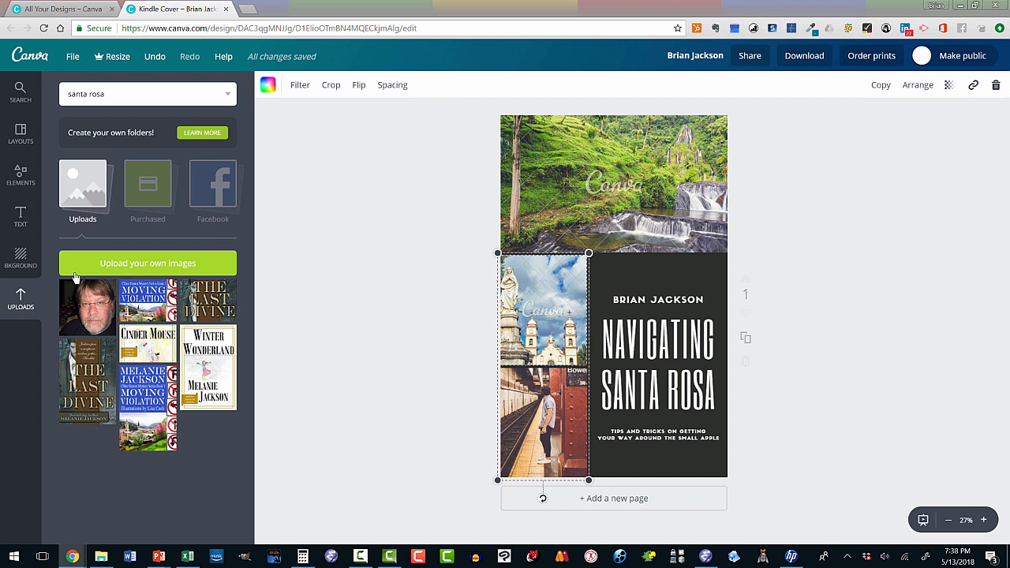
# Drop the free white-wall green-door photo into the lower-left cell over the subway platform
pyautogui.click(25, 177)
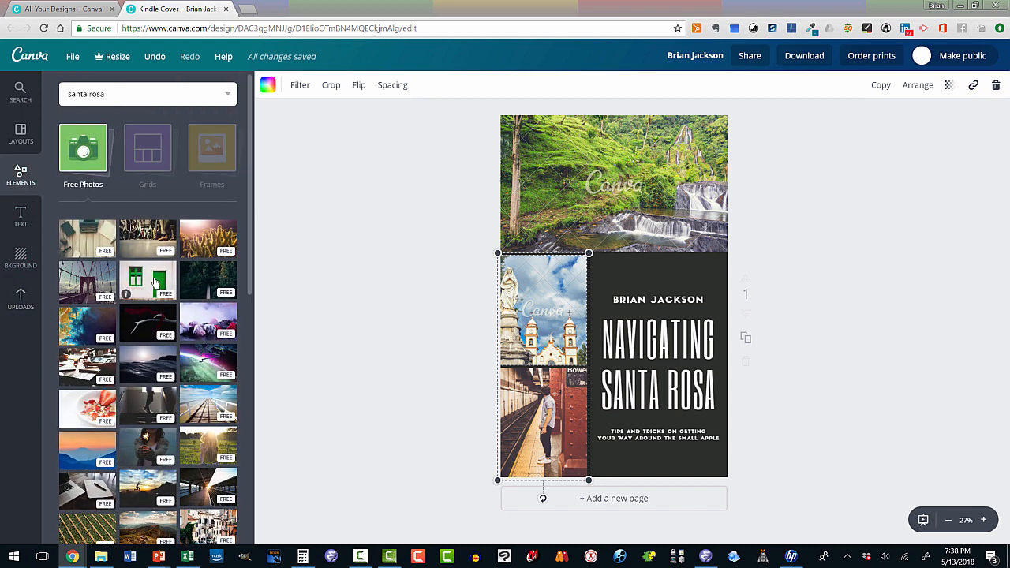
pyautogui.click(155, 283)
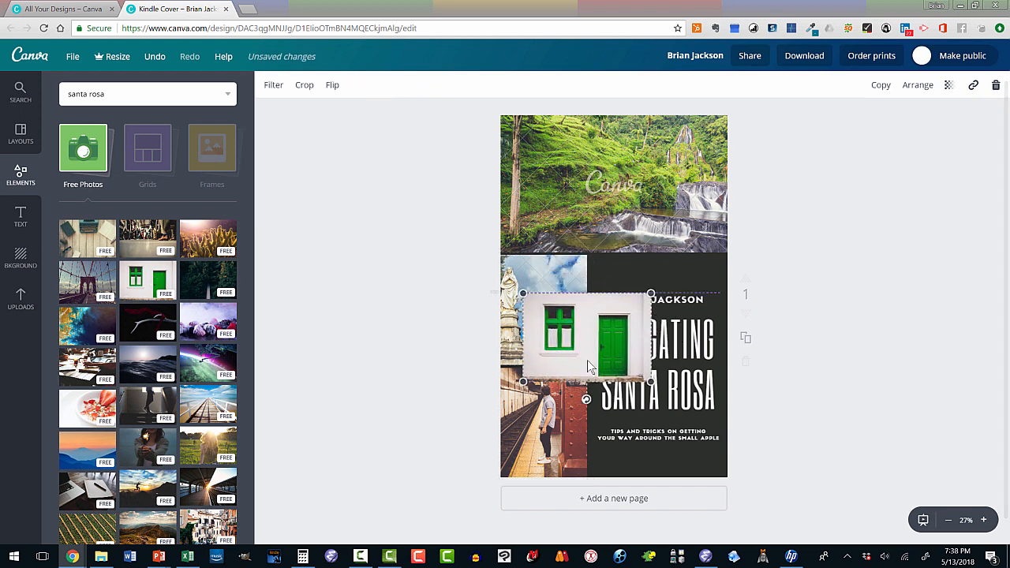
pyautogui.moveTo(590, 367); pyautogui.dragTo(552, 414)
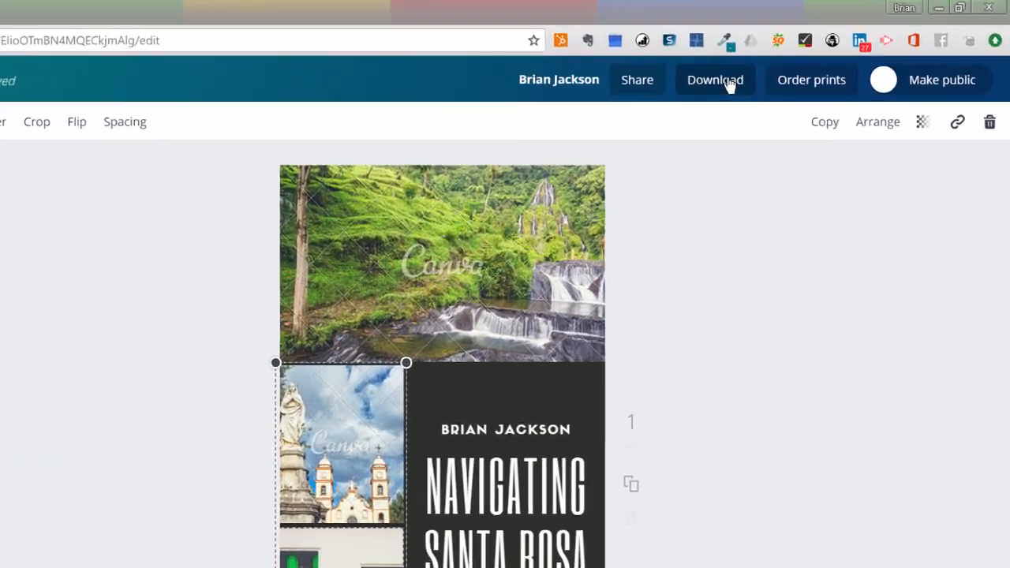
# Try a PNG download and dismiss the watermark notice, reaching the $2.00 premium-photo purchase prompt
pyautogui.click(813, 57)
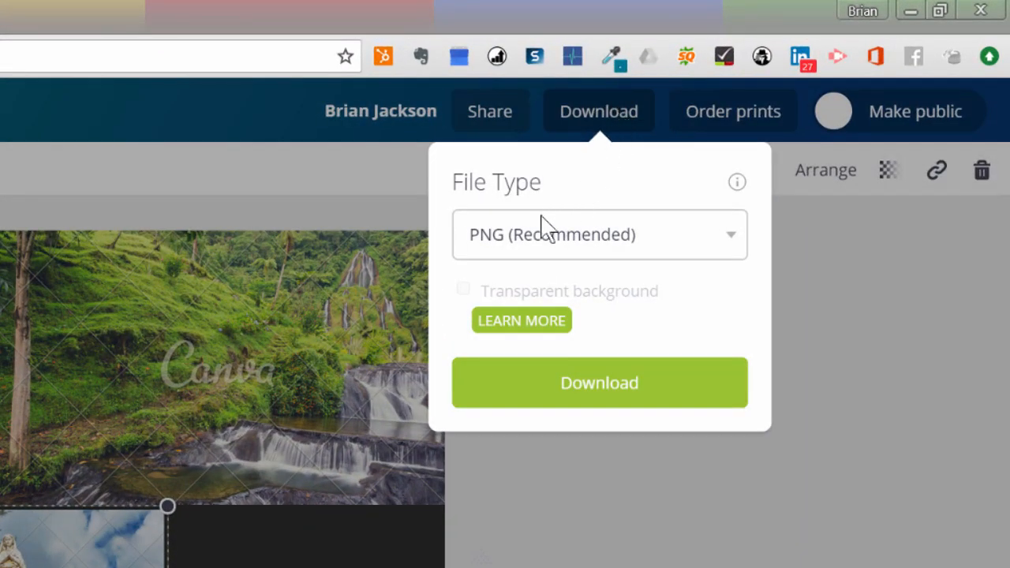
pyautogui.click(731, 242)
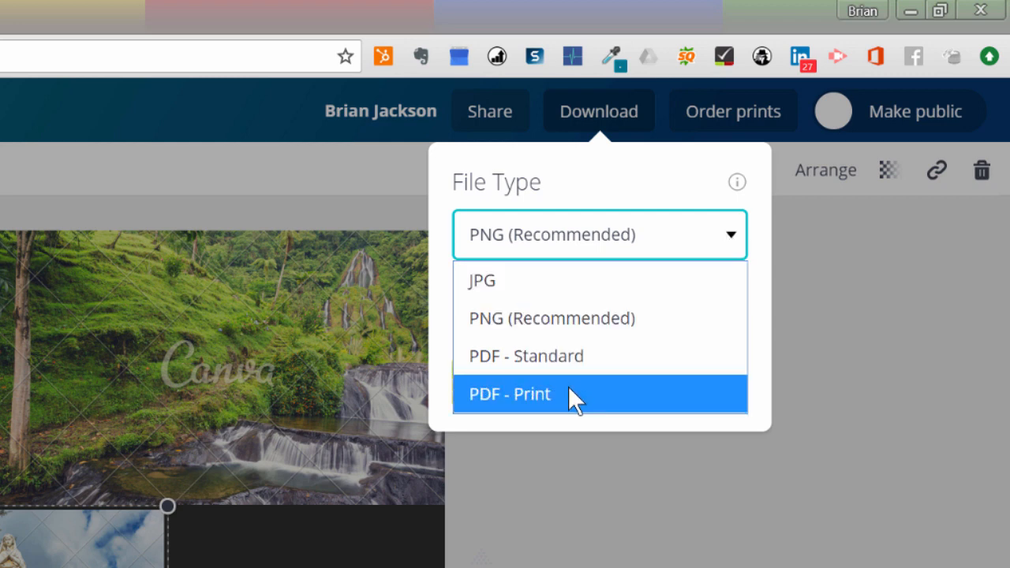
pyautogui.click(821, 271)
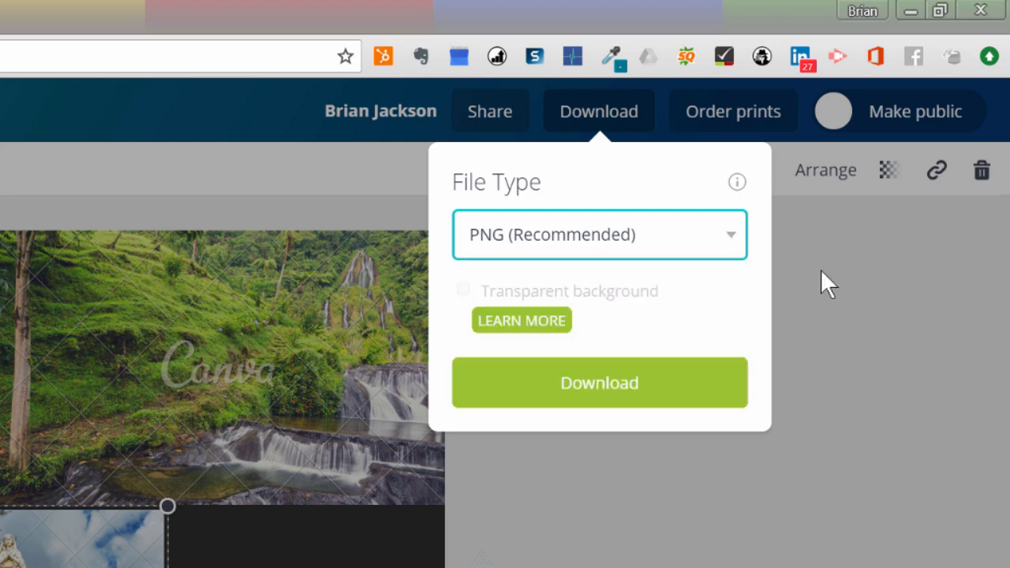
pyautogui.click(820, 271)
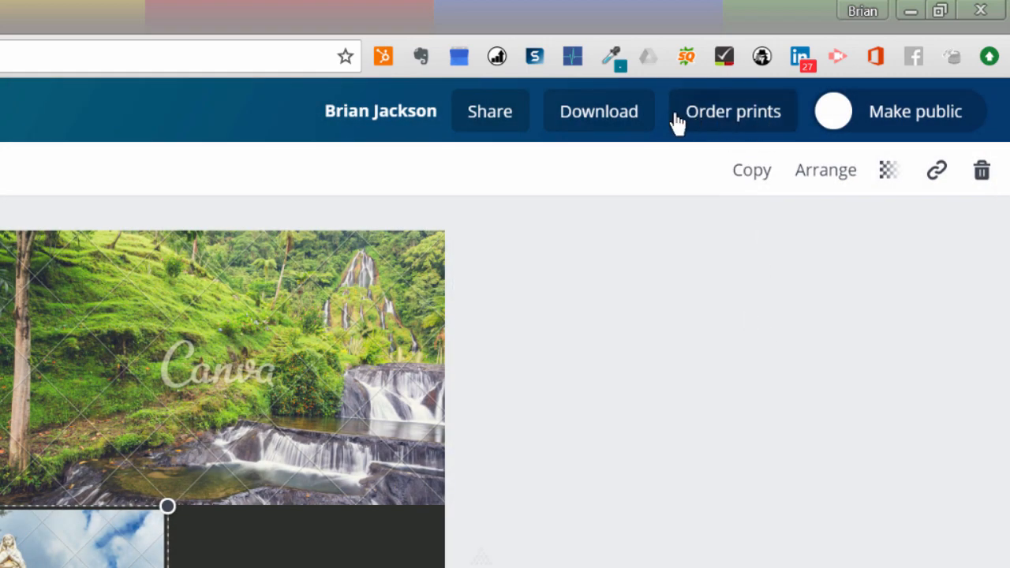
pyautogui.click(622, 115)
pyautogui.click(599, 383)
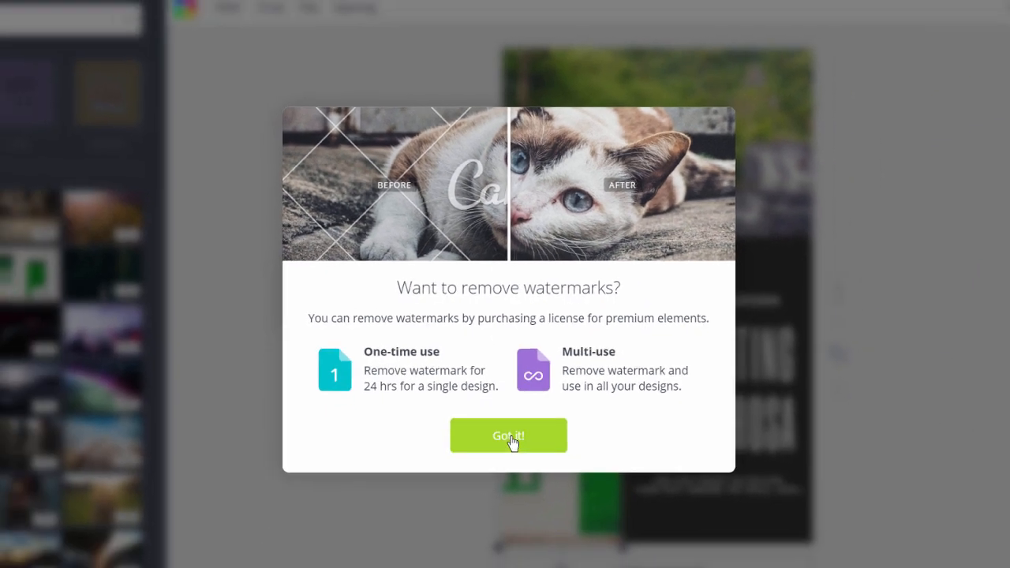
pyautogui.click(510, 438)
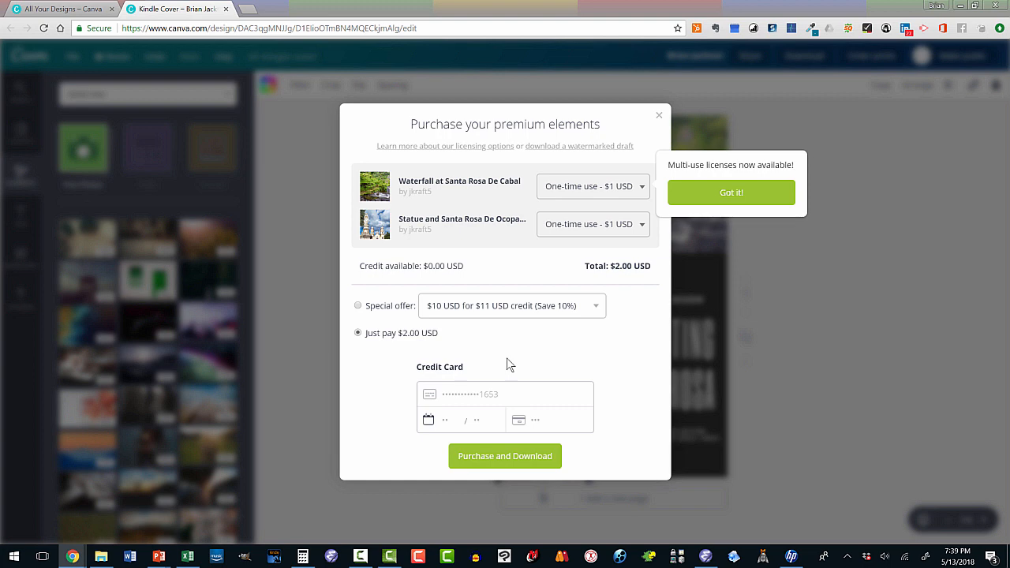
# Decline the purchase and swap in free bridge and sunset-jumper photos for the waterfall and church
pyautogui.click(659, 117)
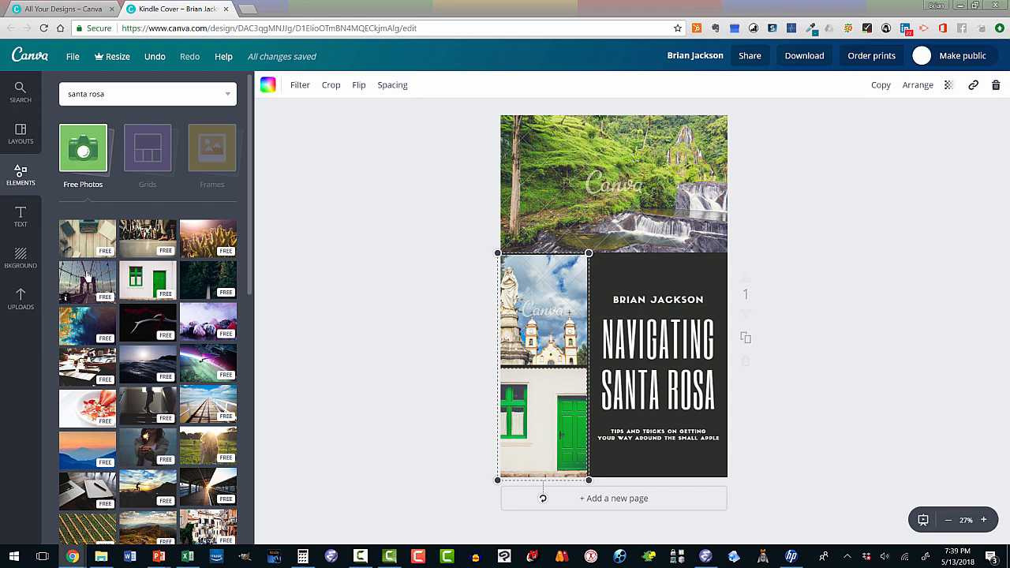
pyautogui.moveTo(87, 276); pyautogui.dragTo(594, 211)
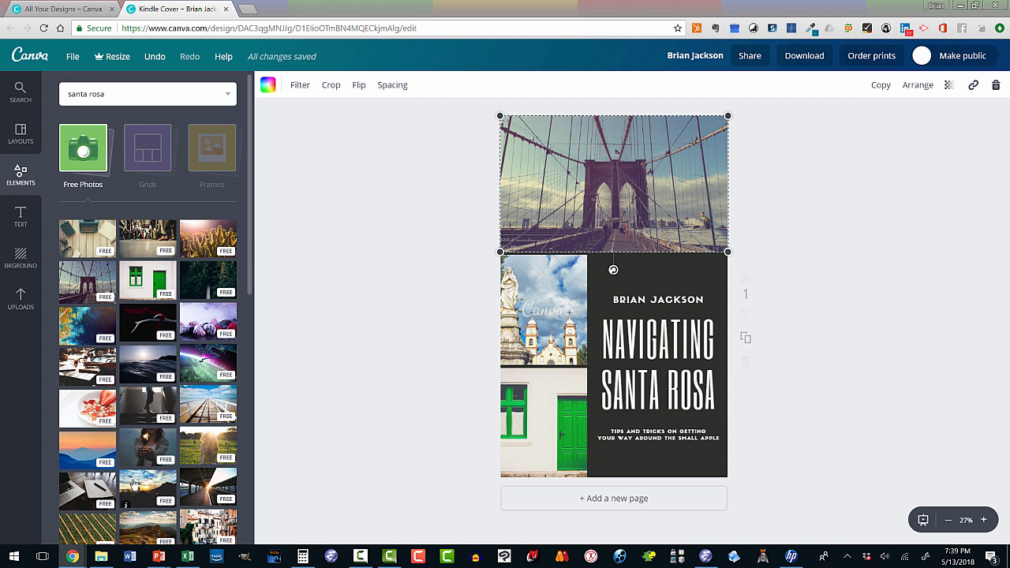
pyautogui.moveTo(139, 488); pyautogui.dragTo(554, 320)
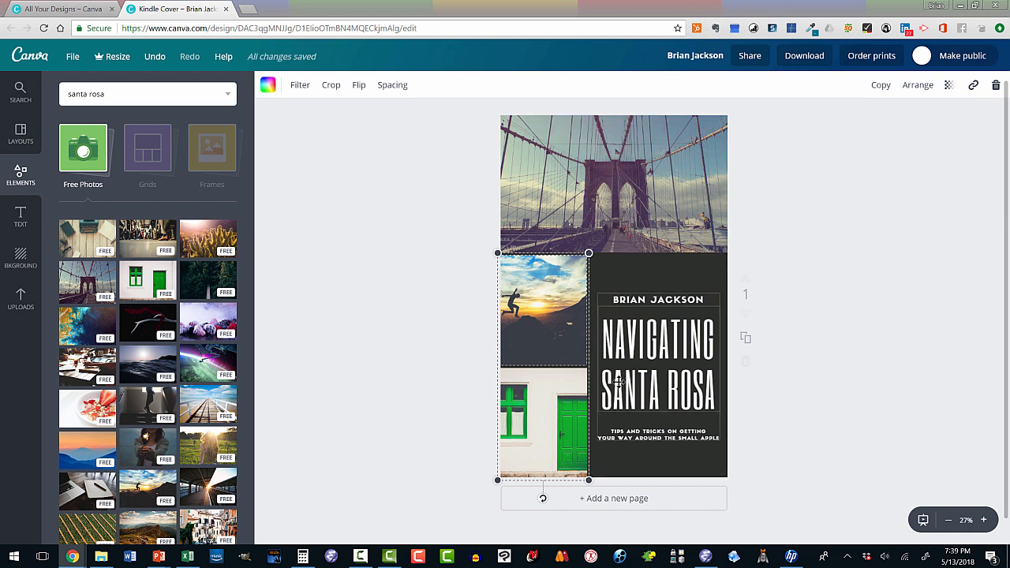
# Save the cover as a PNG into the Pics folder and close the team-invite prompt
pyautogui.click(804, 56)
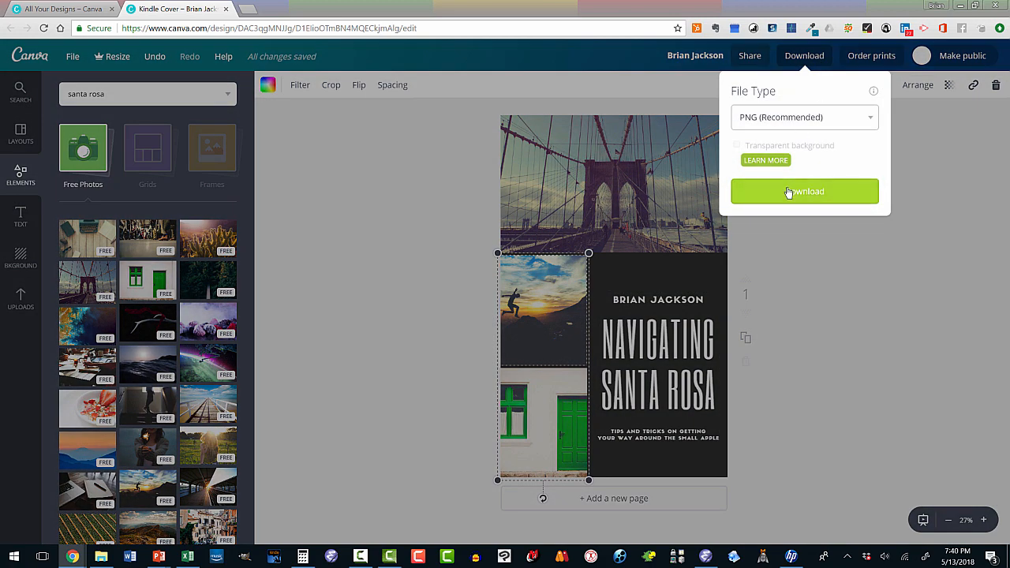
pyautogui.click(786, 193)
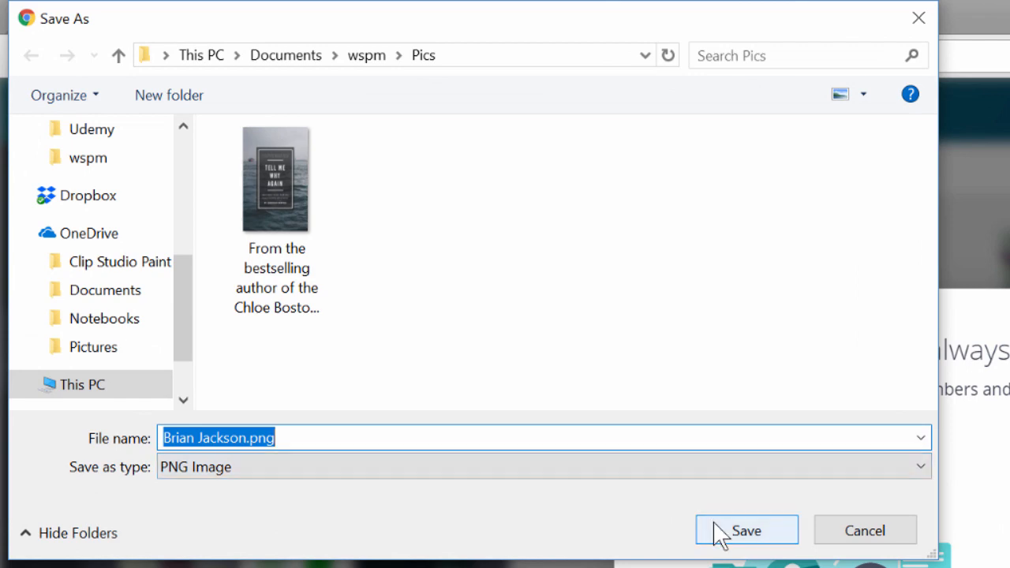
pyautogui.click(718, 533)
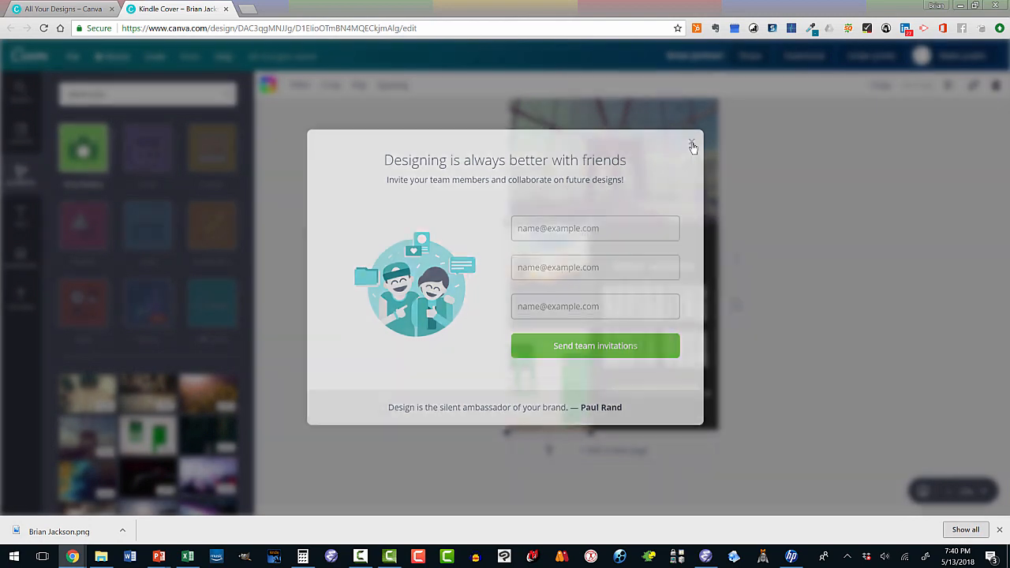
pyautogui.click(715, 150)
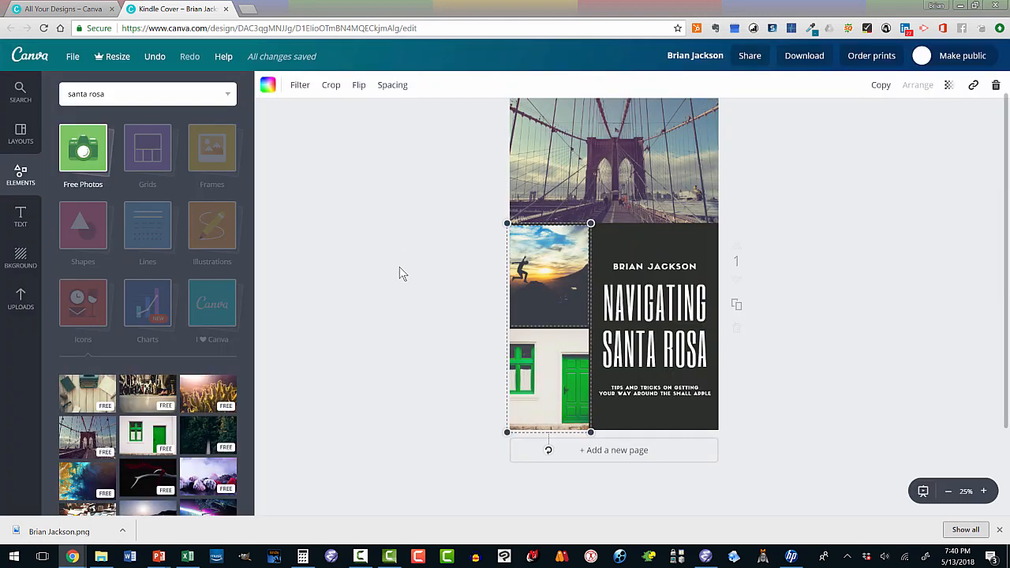
# Select the title and try the uppercase toggle, letter spacing and bottom anchor options
pyautogui.click(612, 307)
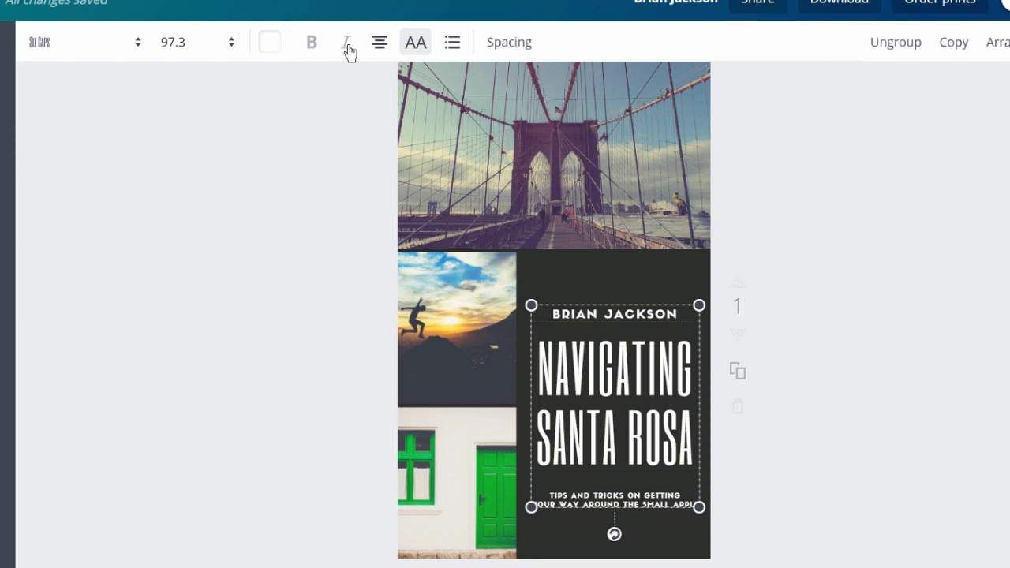
pyautogui.click(416, 45)
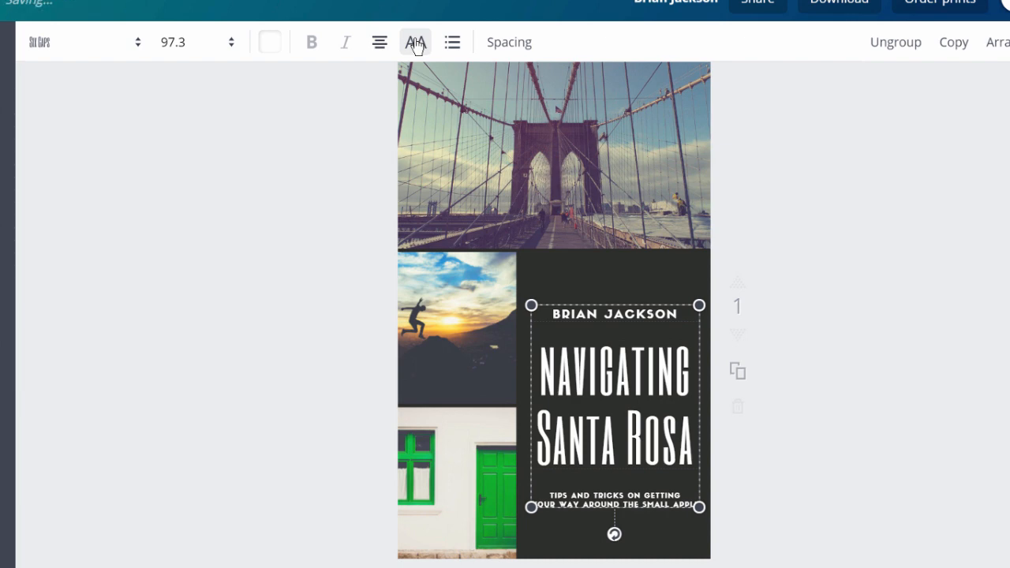
pyautogui.click(416, 45)
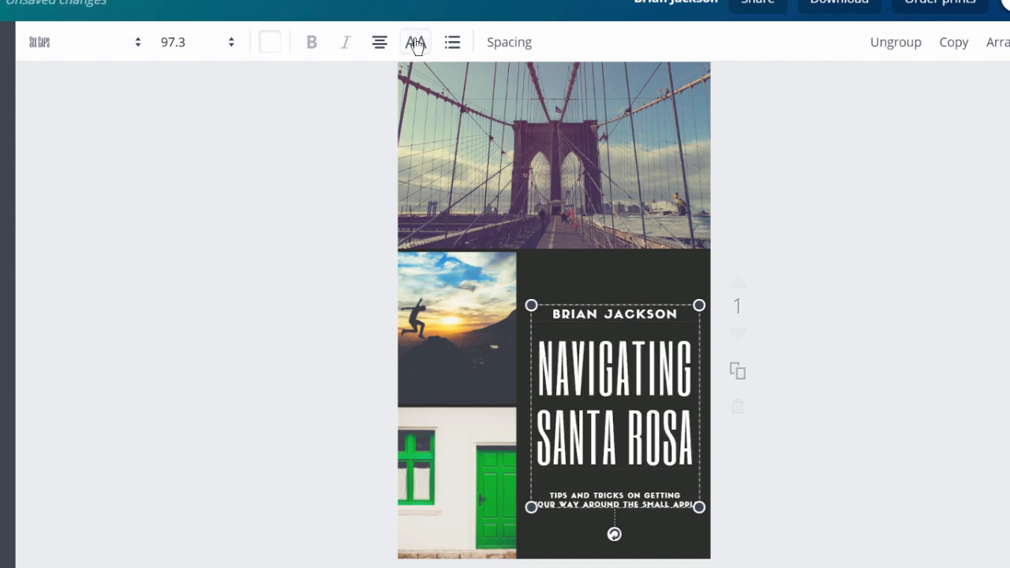
pyautogui.click(510, 43)
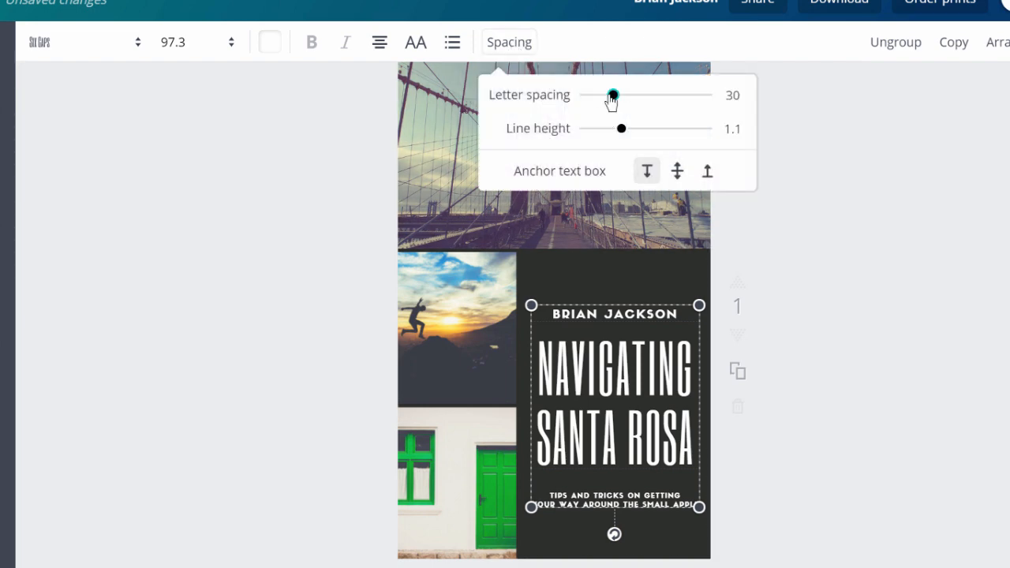
pyautogui.moveTo(612, 96); pyautogui.dragTo(613, 97)
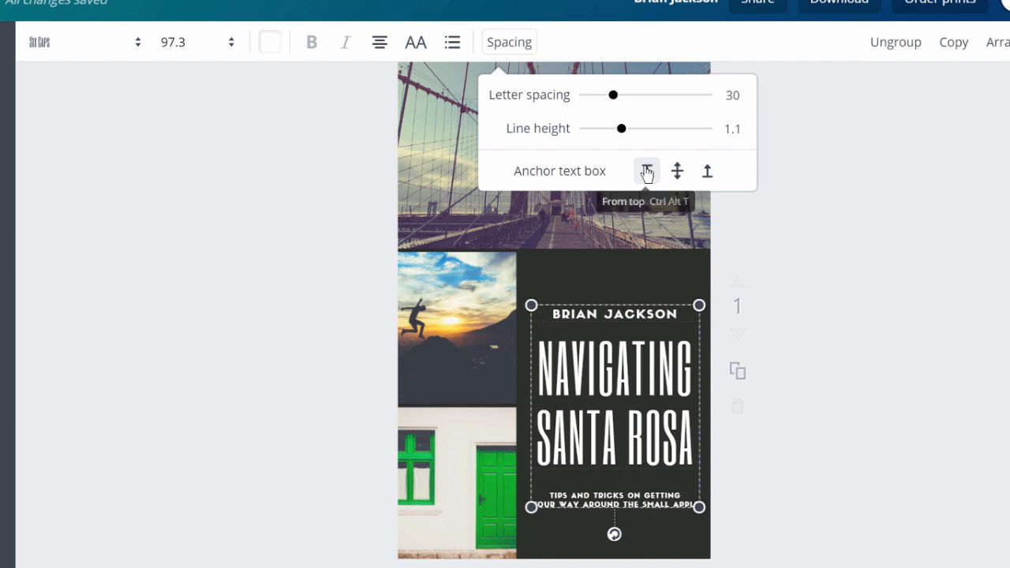
pyautogui.click(674, 172)
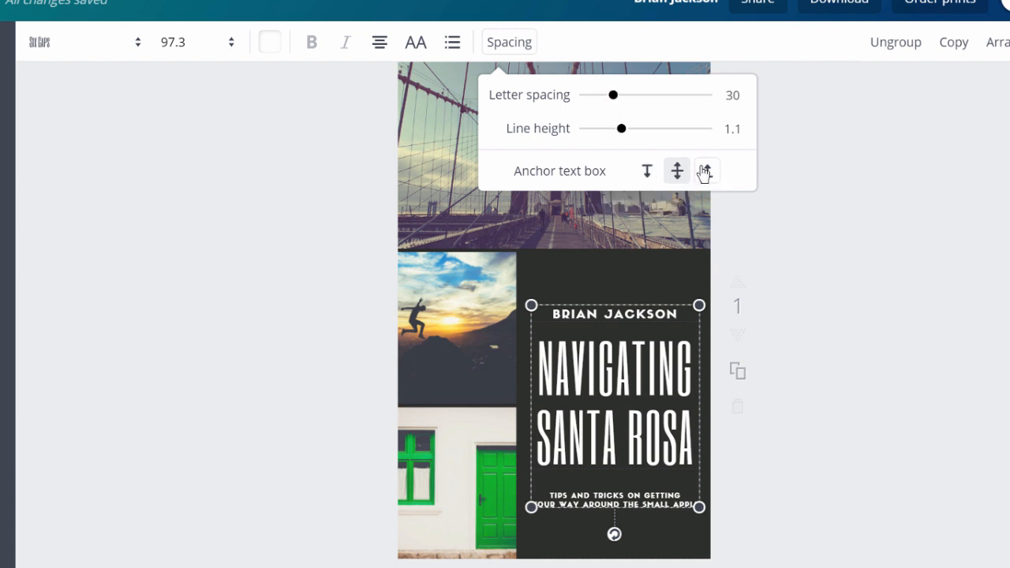
pyautogui.click(705, 171)
pyautogui.click(545, 366)
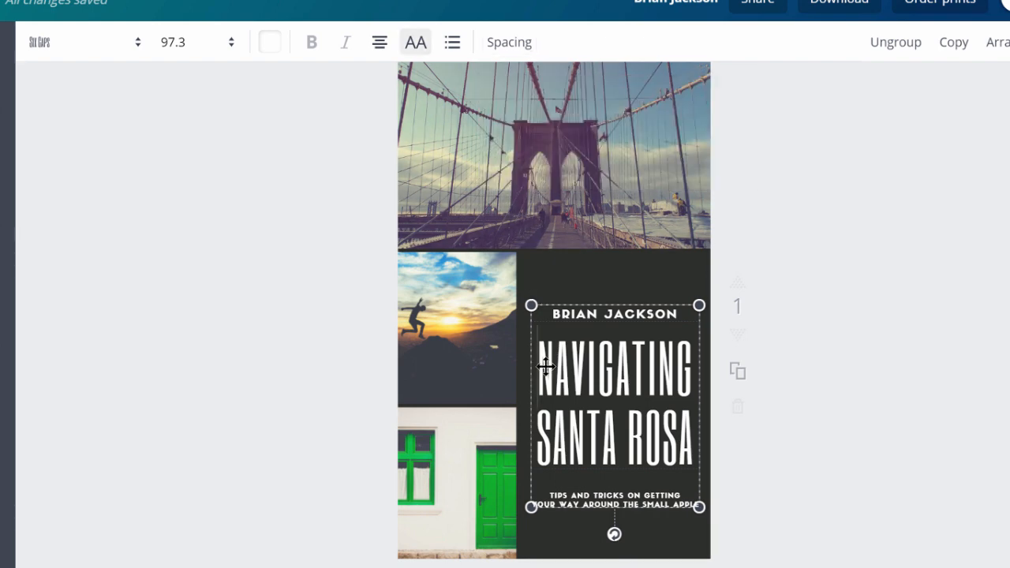
# Set the title font to Abril Fatface at size 28
pyautogui.click(139, 42)
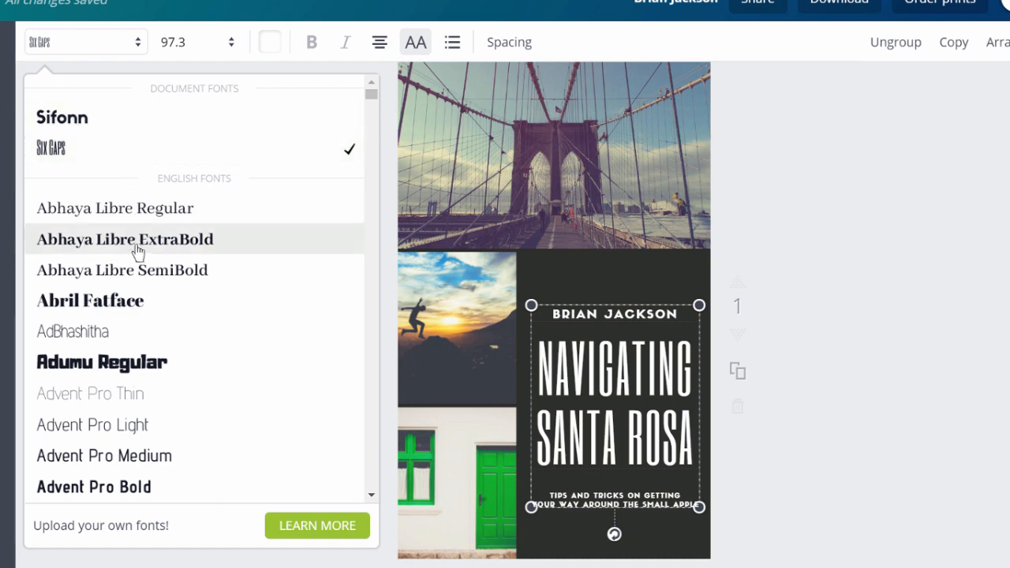
pyautogui.click(141, 296)
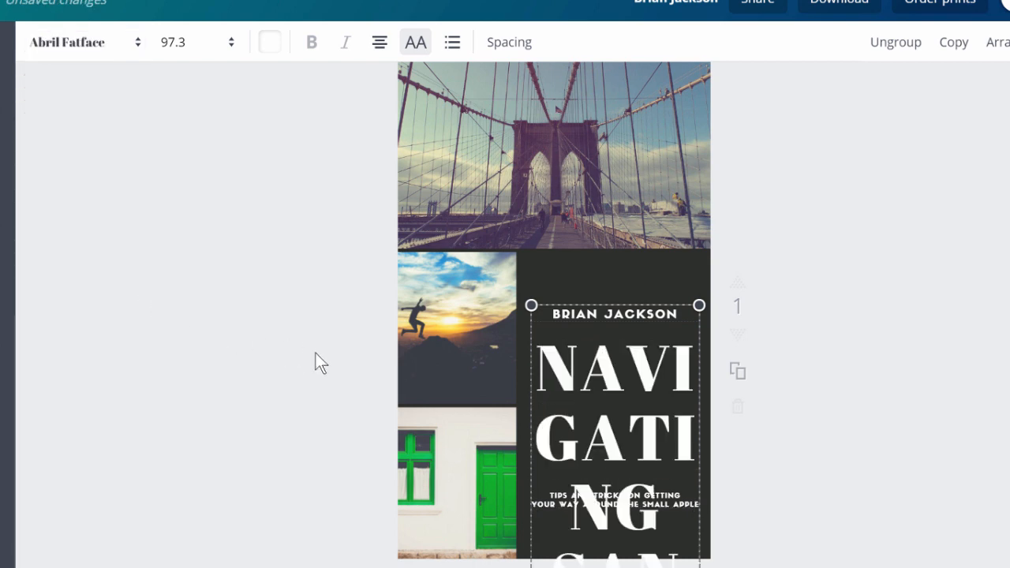
pyautogui.click(231, 49)
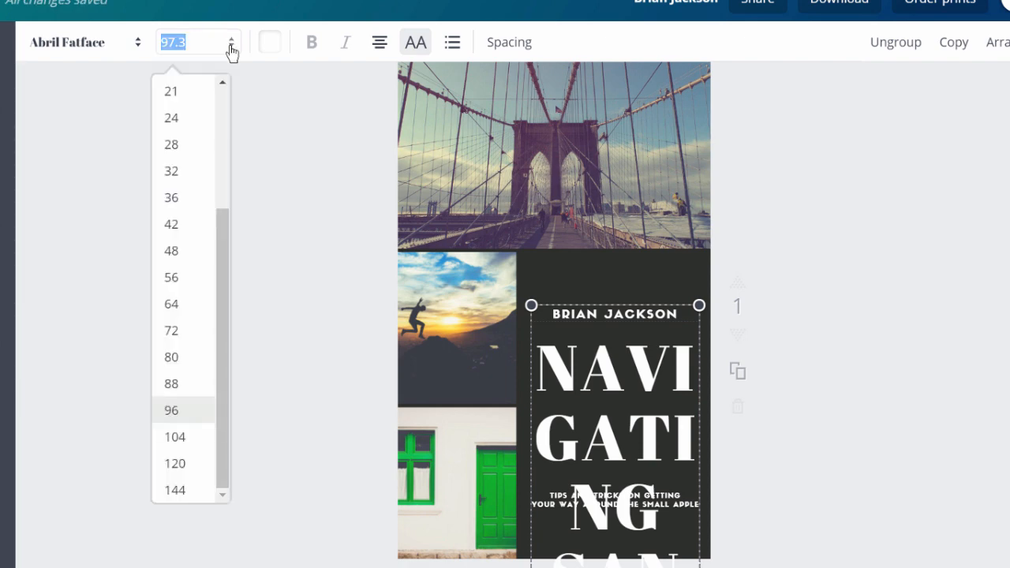
pyautogui.click(176, 144)
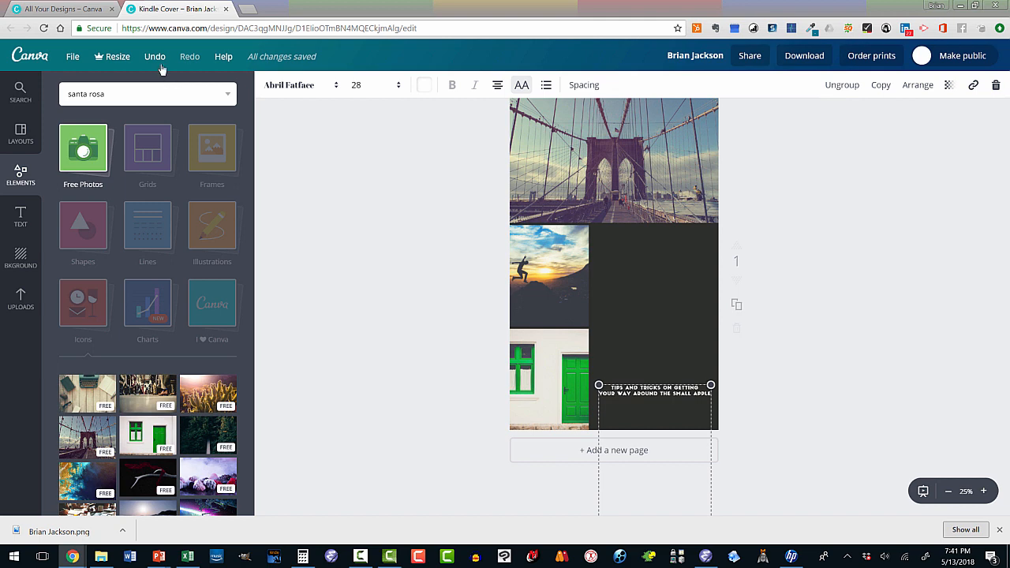
# Undo back to the Six Caps title, then shrink the tagline box and move it to the panel top
pyautogui.click(155, 57)
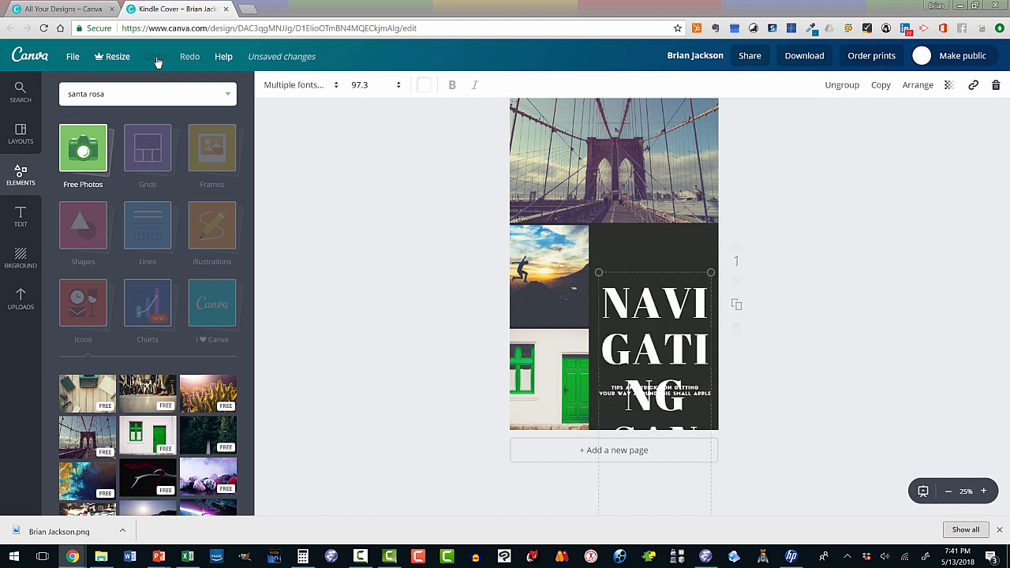
pyautogui.click(155, 57)
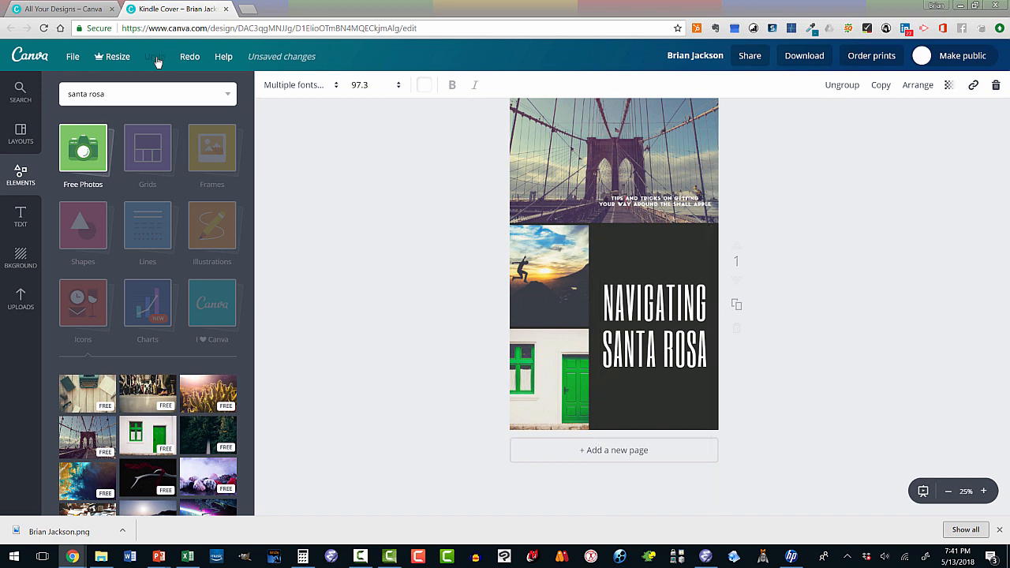
pyautogui.click(155, 57)
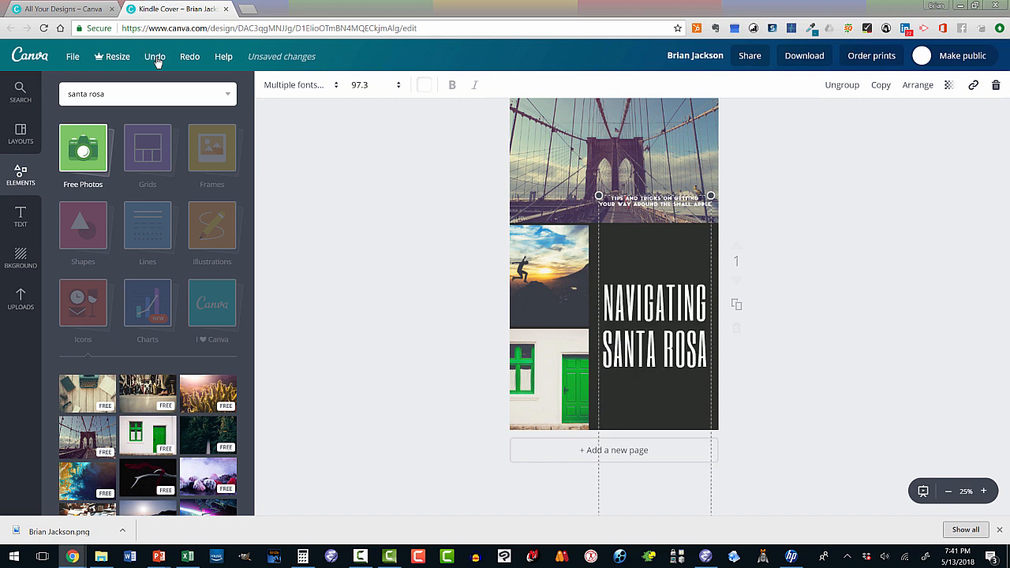
pyautogui.click(156, 57)
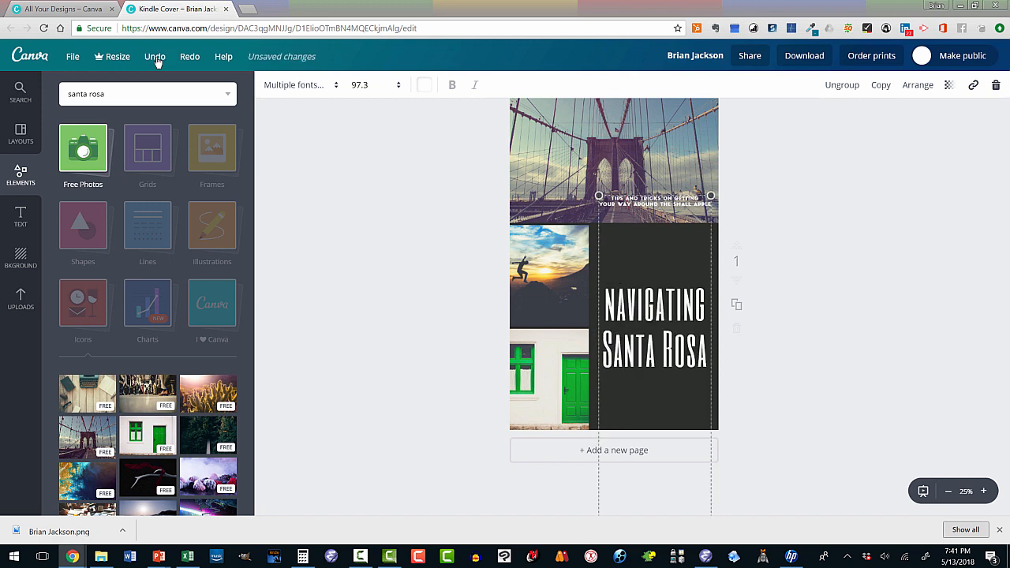
pyautogui.click(157, 62)
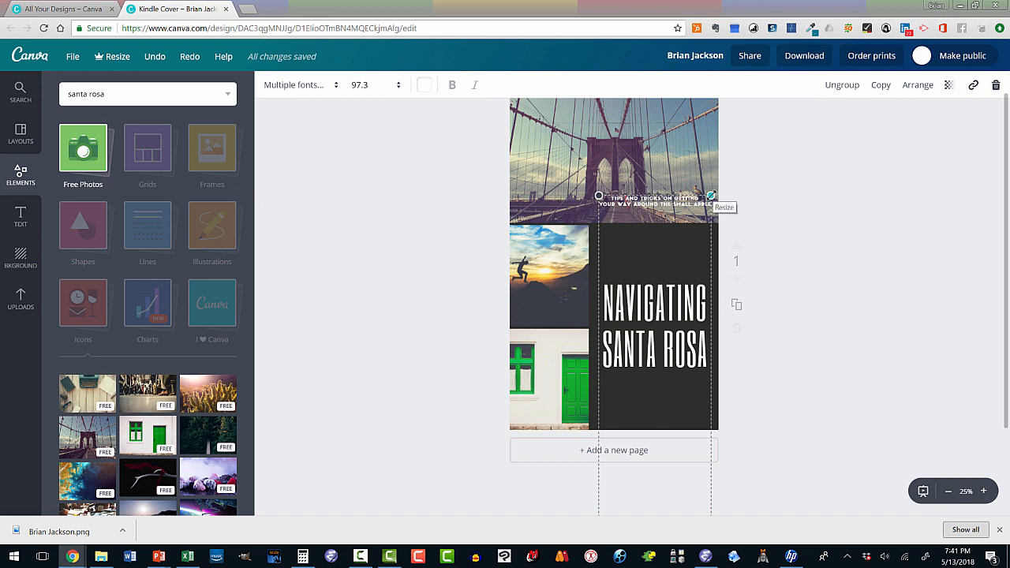
pyautogui.moveTo(708, 202); pyautogui.dragTo(676, 234)
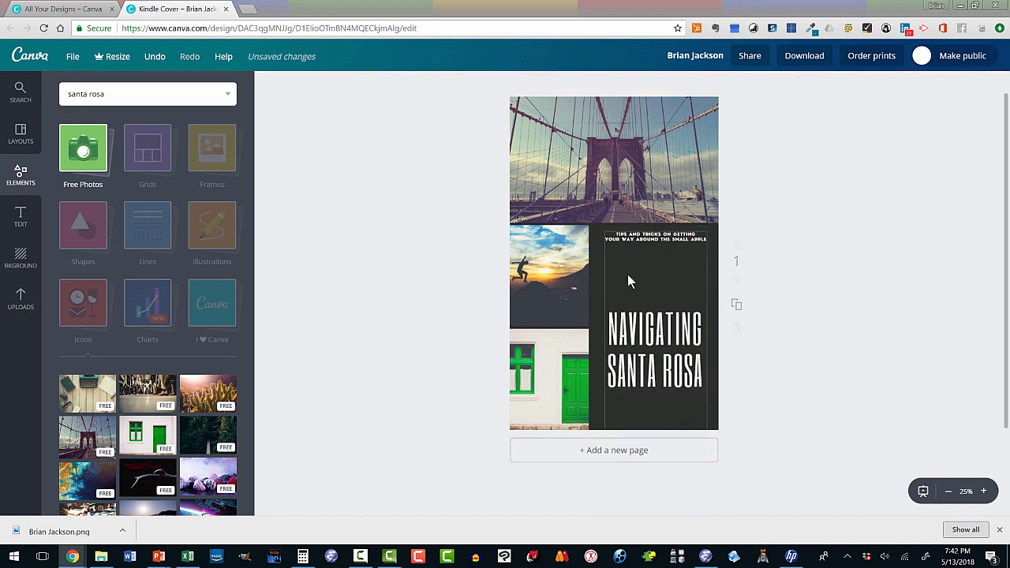
pyautogui.moveTo(624, 236)
pyautogui.mouseDown()
pyautogui.moveTo(625, 247)
pyautogui.moveTo(624, 236)
pyautogui.mouseUp()
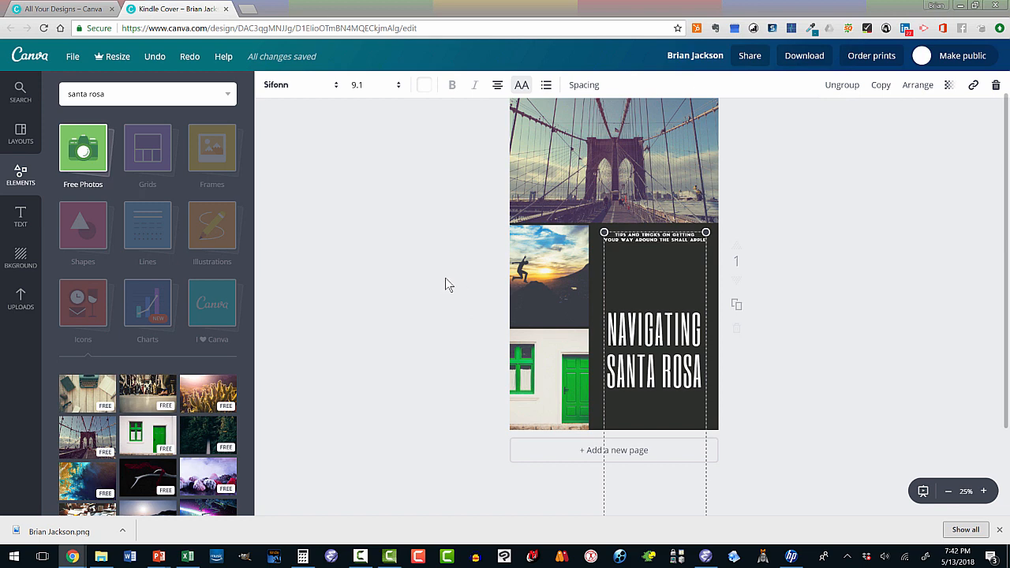
# Cancel the Leave site prompt, save via File > Save, then go home through the Canva logo
pyautogui.click(35, 62)
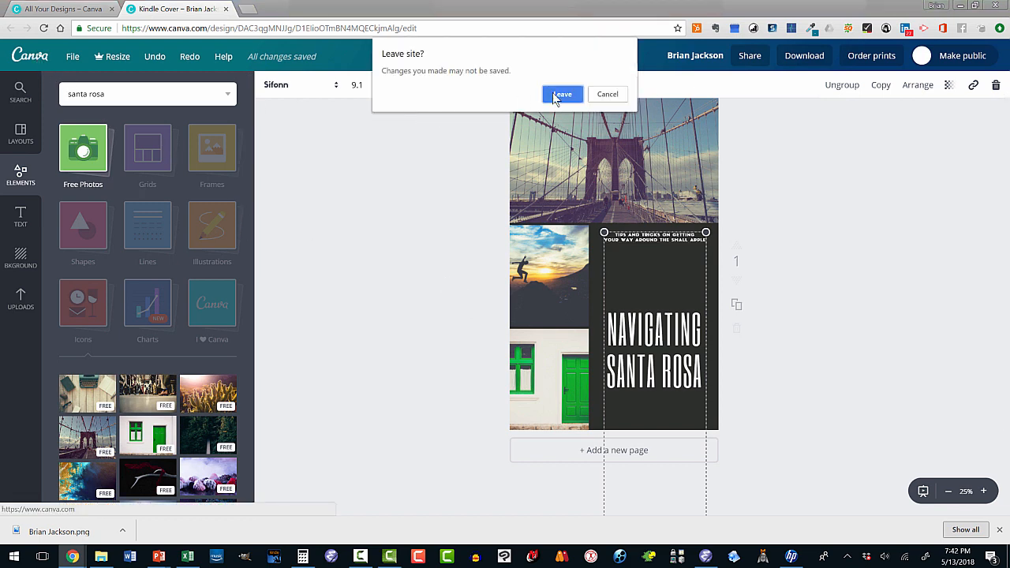
pyautogui.click(613, 96)
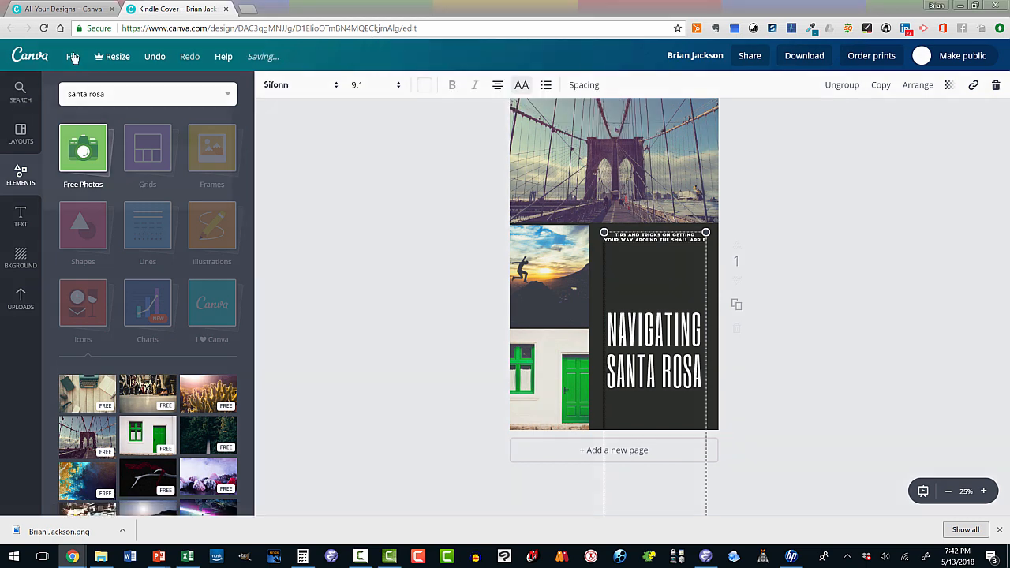
pyautogui.click(73, 58)
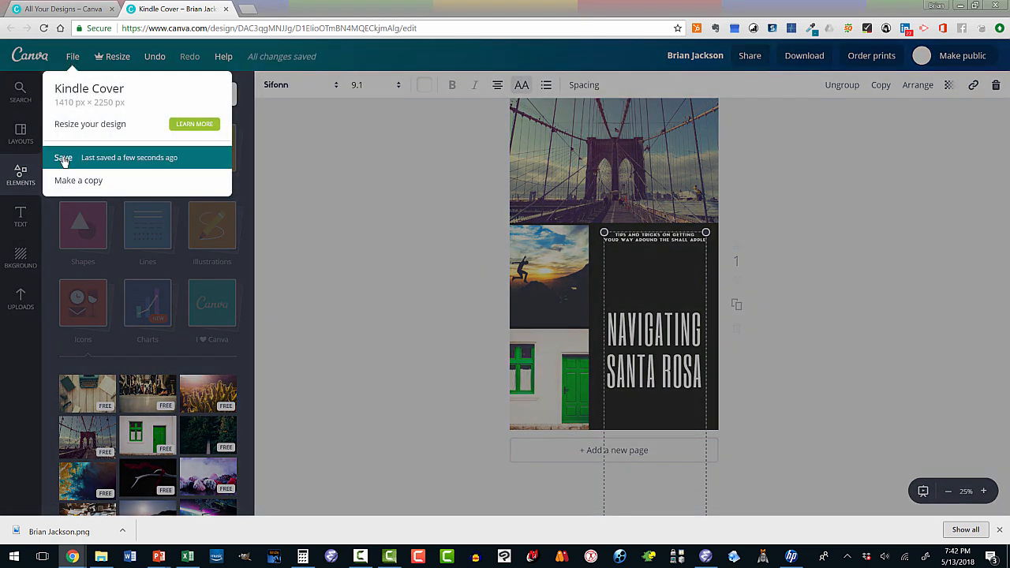
pyautogui.click(65, 161)
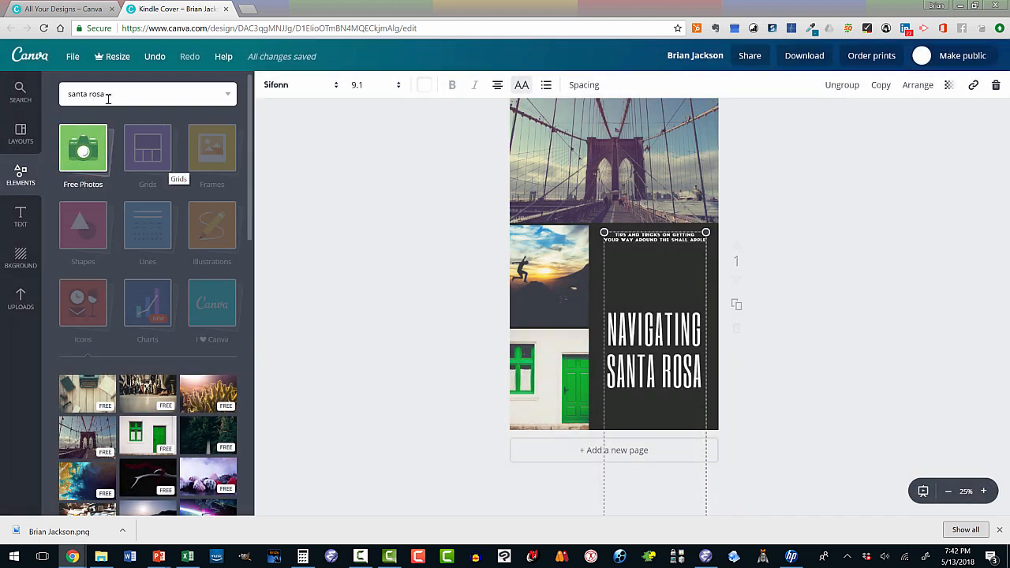
pyautogui.click(35, 62)
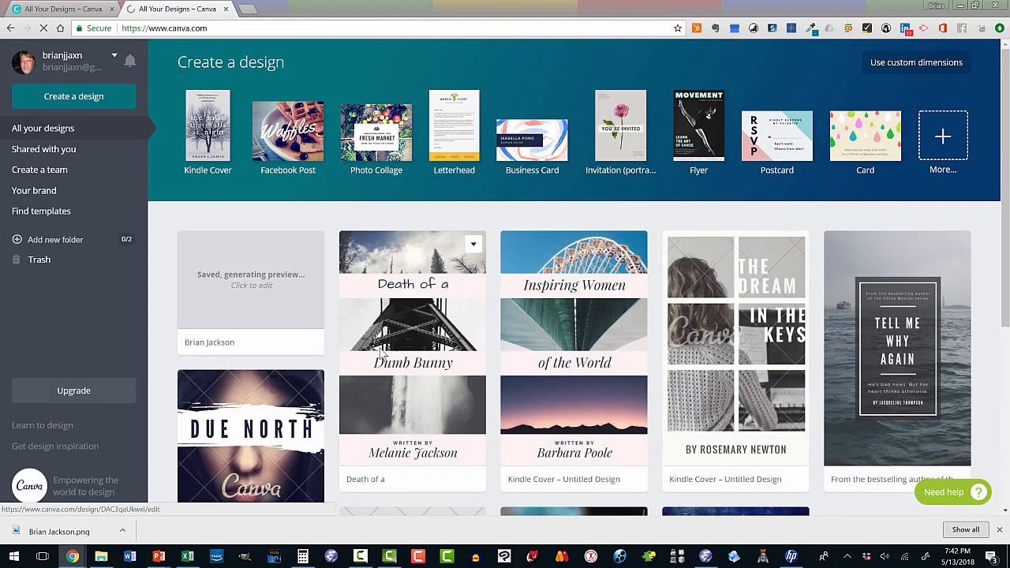
# Scroll through All your designs and start a Kindle Cover from Create a design
pyautogui.scroll(-2, 647, 359)
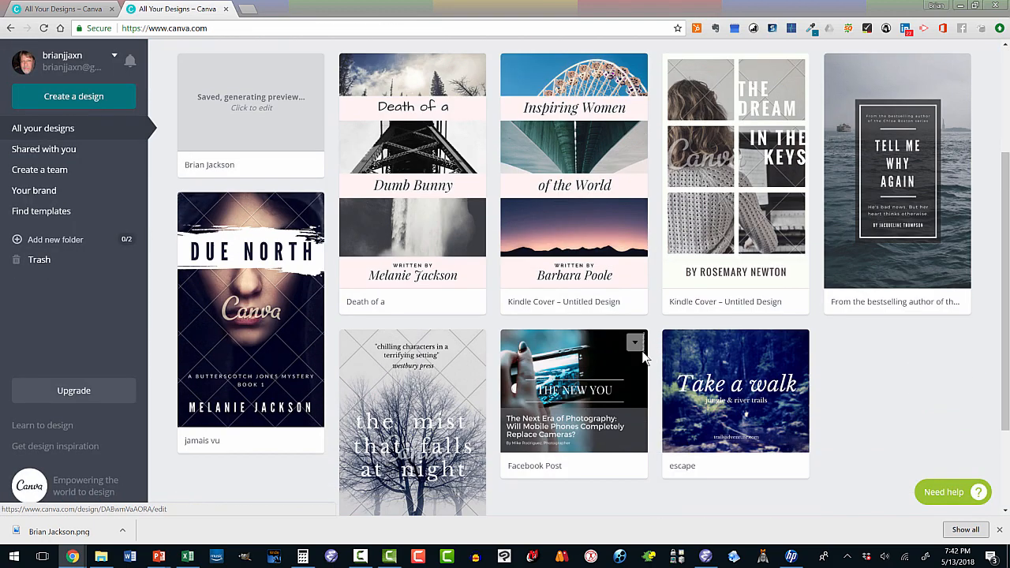
pyautogui.scroll(-2, 640, 355)
pyautogui.scroll(3, 619, 356)
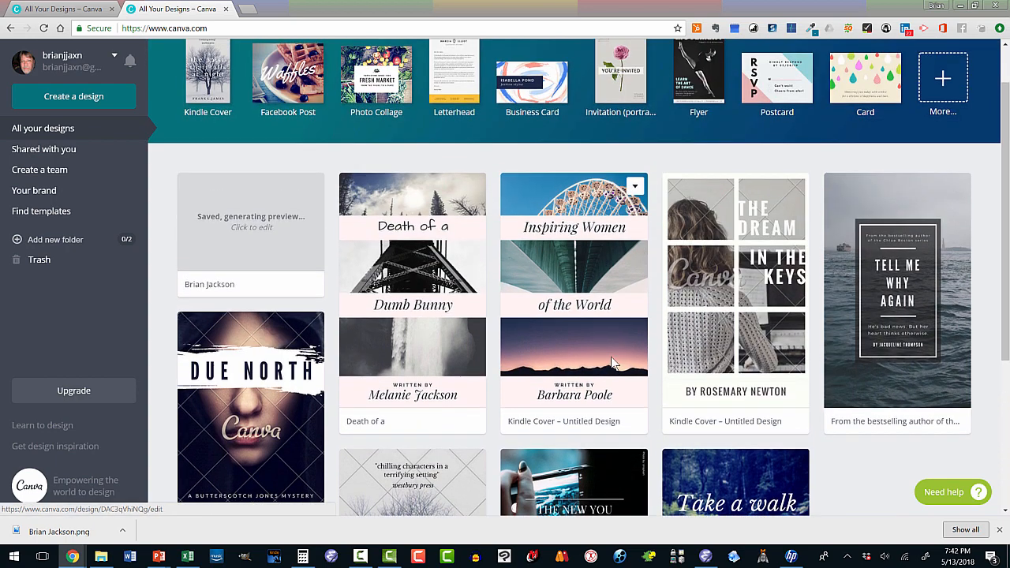
pyautogui.scroll(1, 612, 361)
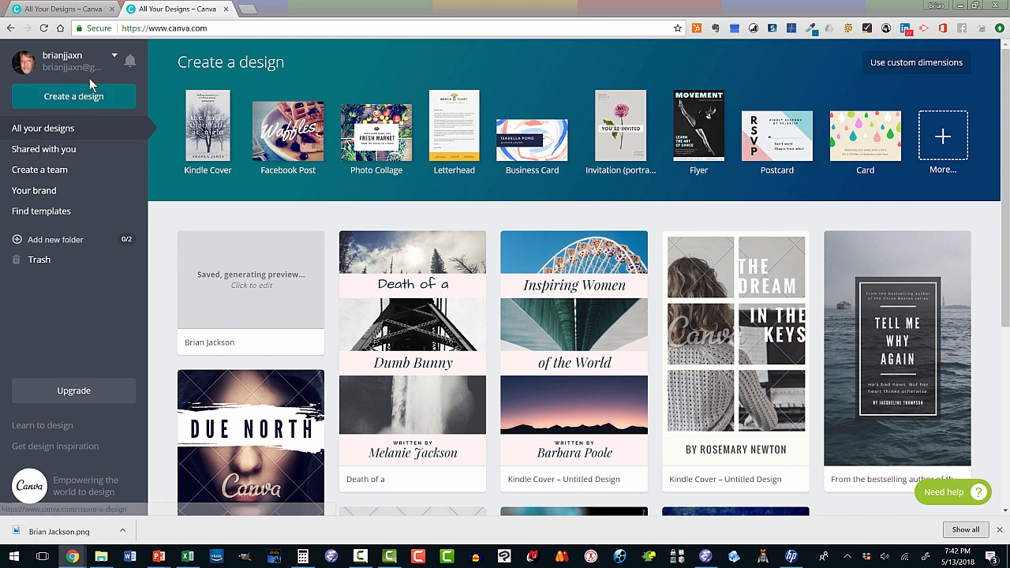
pyautogui.click(212, 136)
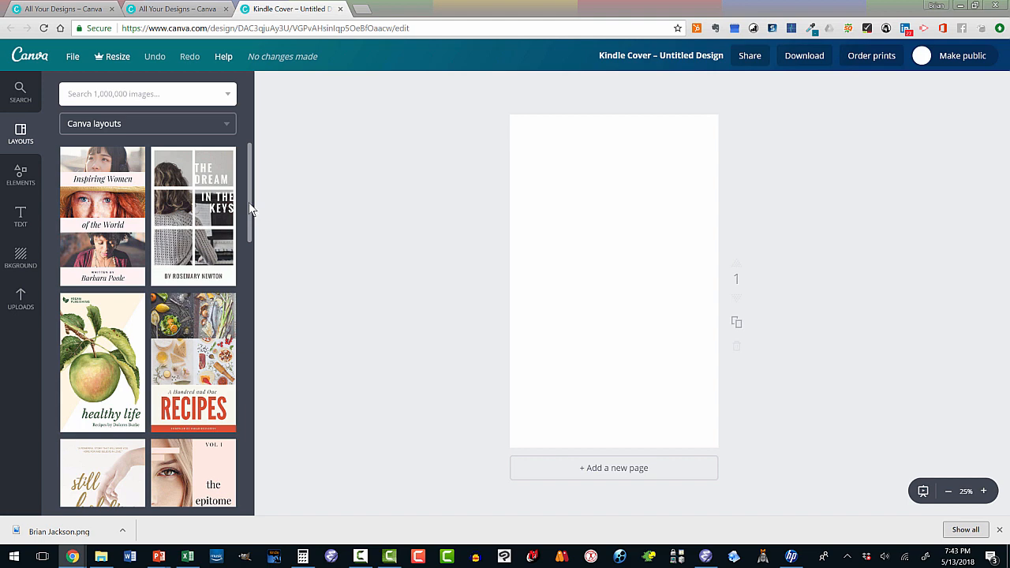
# Scroll through the Layouts panel's book-cover templates
pyautogui.scroll(-5, 182, 264)
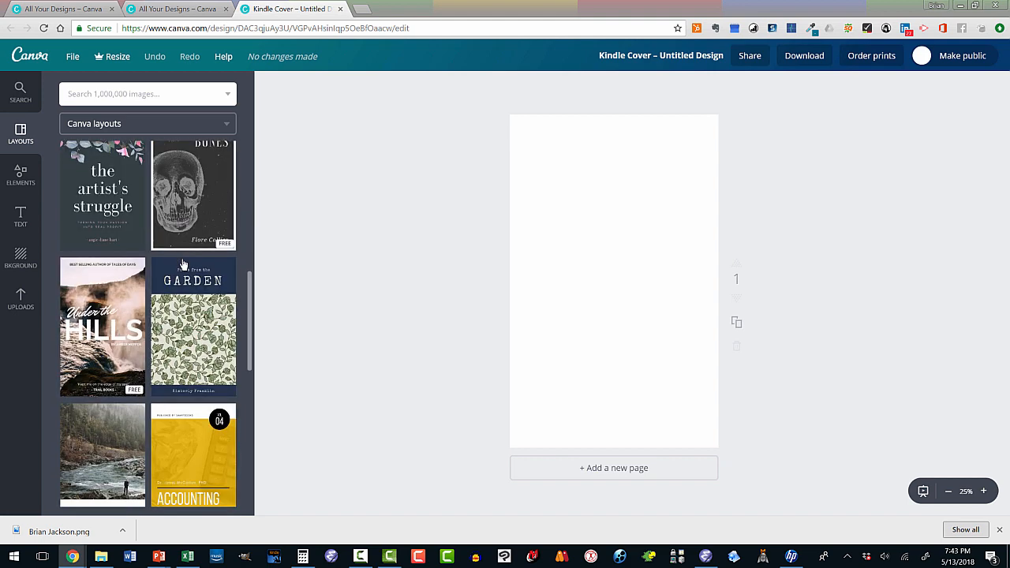
pyautogui.scroll(1, 175, 276)
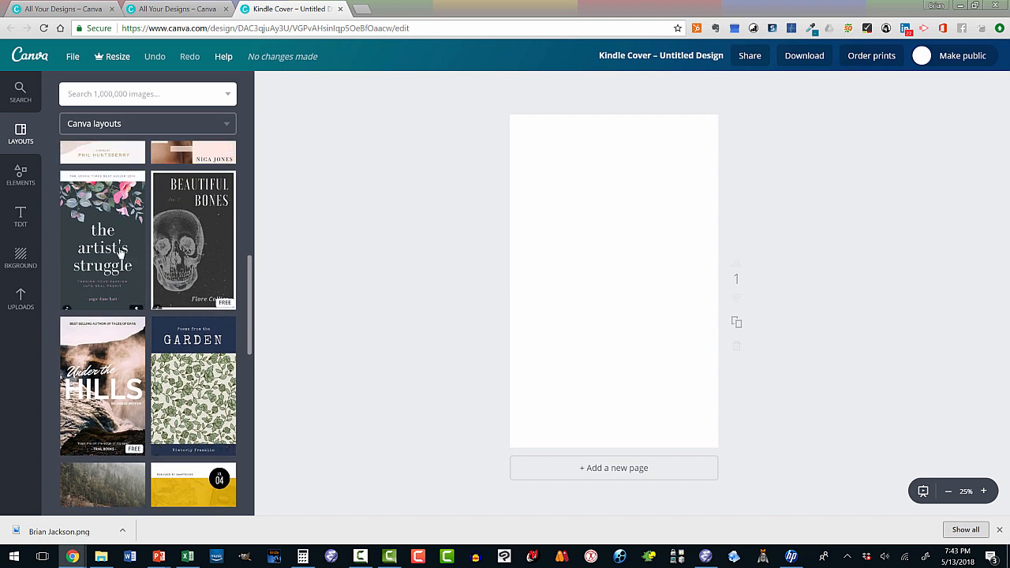
pyautogui.scroll(-2, 184, 332)
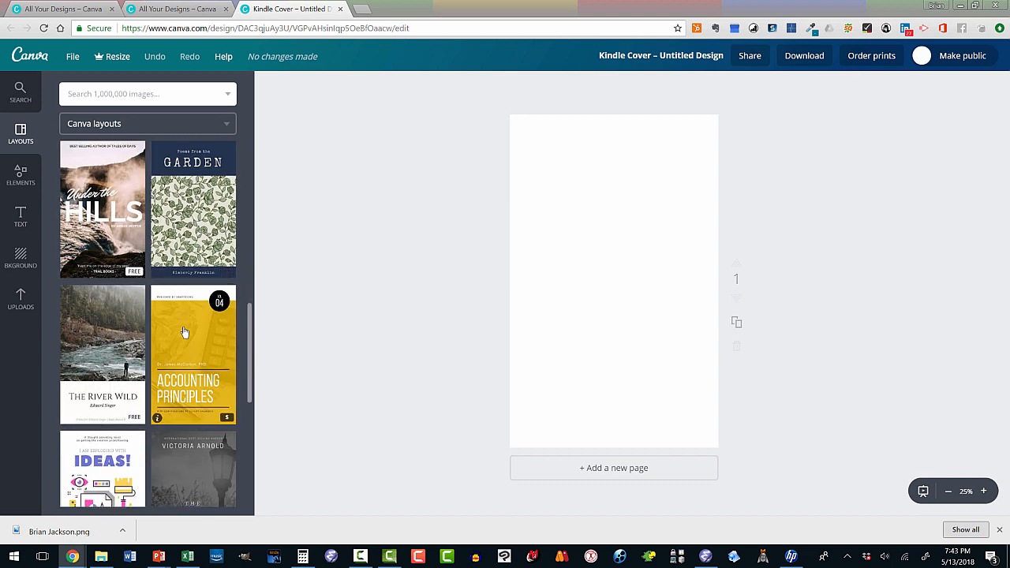
pyautogui.scroll(-4, 184, 332)
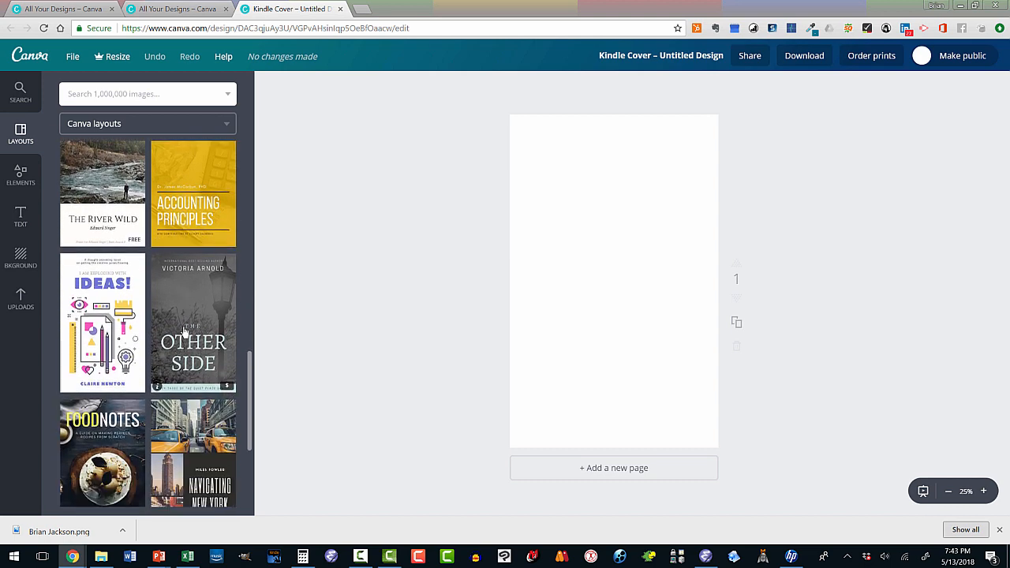
pyautogui.scroll(-1, 184, 332)
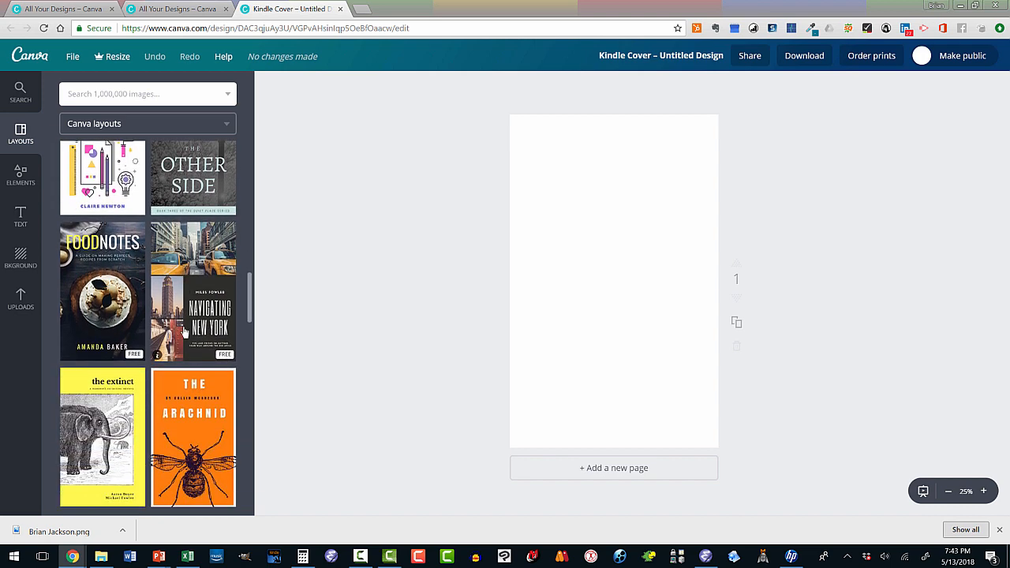
pyautogui.scroll(2, 184, 332)
pyautogui.scroll(-1, 184, 332)
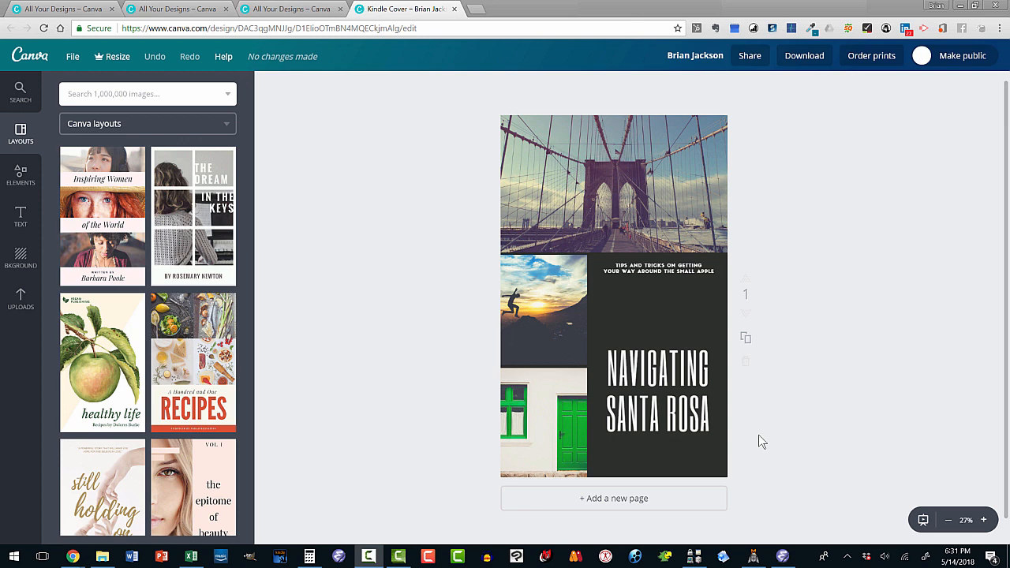
pyautogui.click(102, 556)
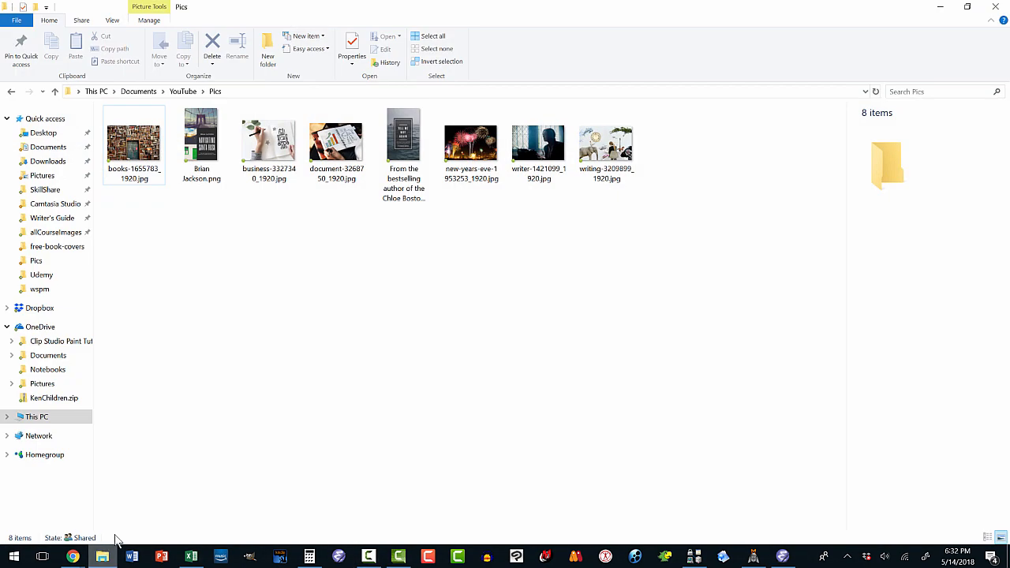
pyautogui.click(201, 145)
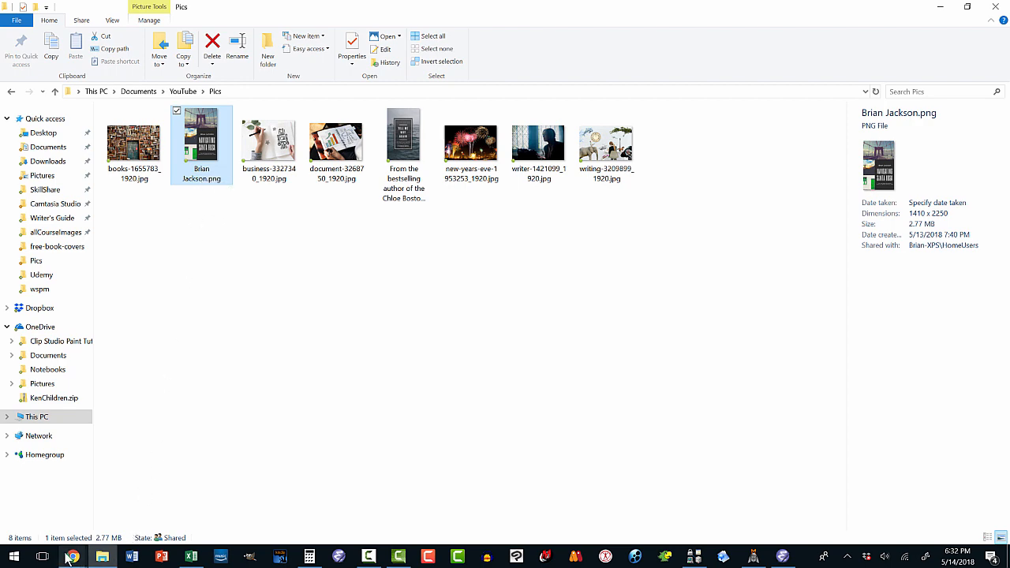
pyautogui.moveTo(71, 556)
pyautogui.click(189, 505)
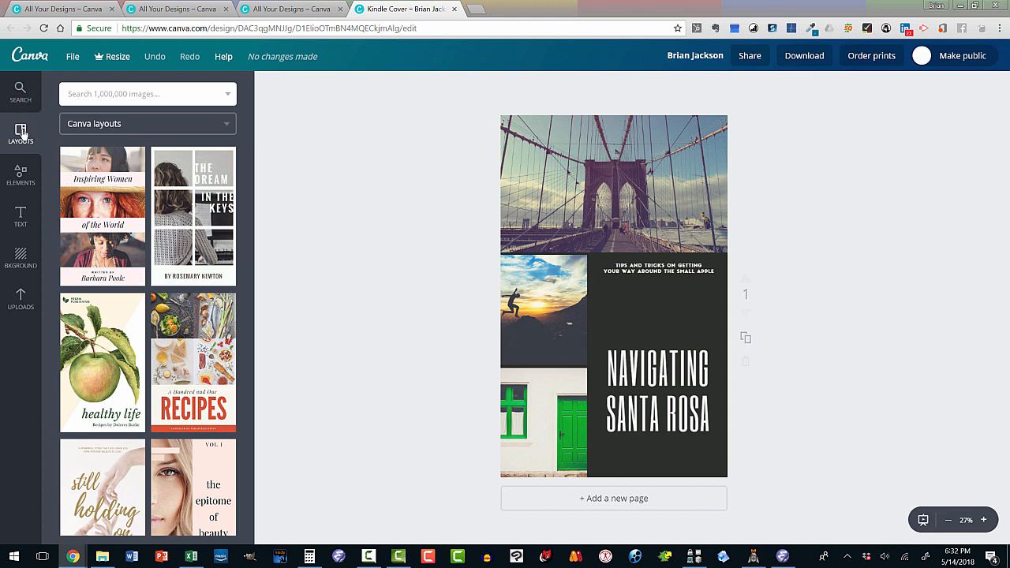
# Open the Elements panel from the left sidebar
pyautogui.click(20, 176)
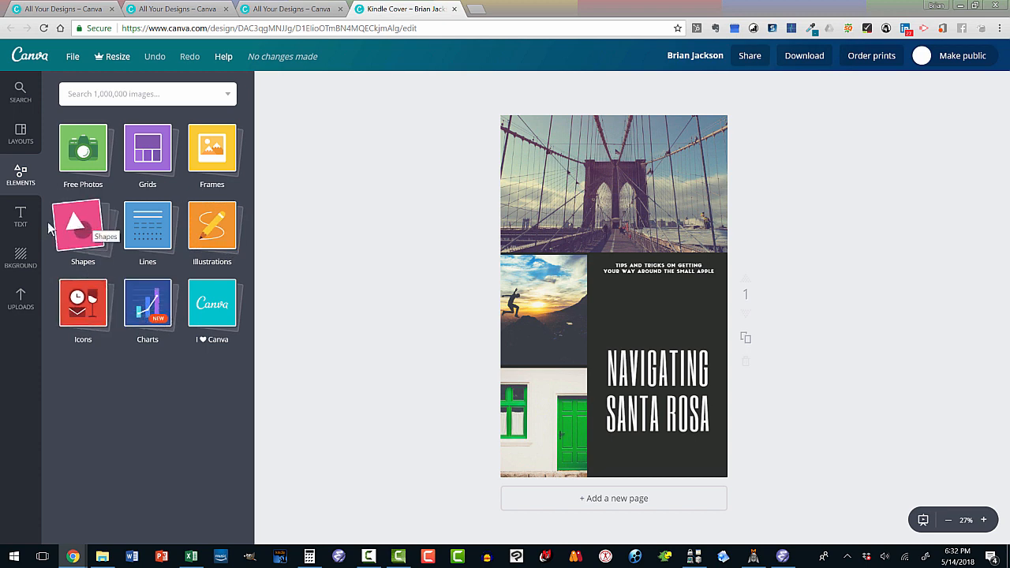
# Add the Blue Wood text combo and replace its heading with the author's name
pyautogui.click(21, 219)
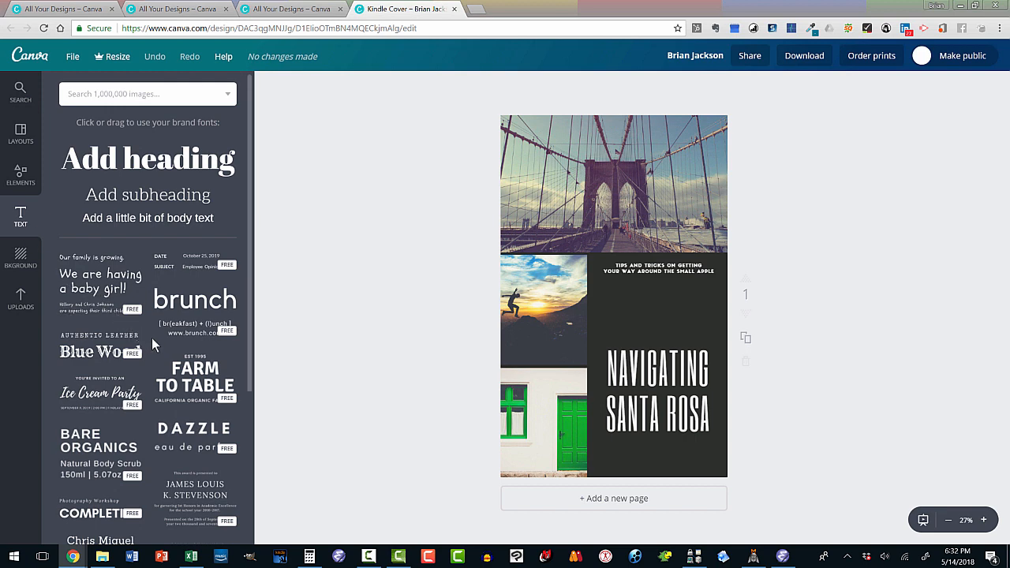
pyautogui.click(106, 353)
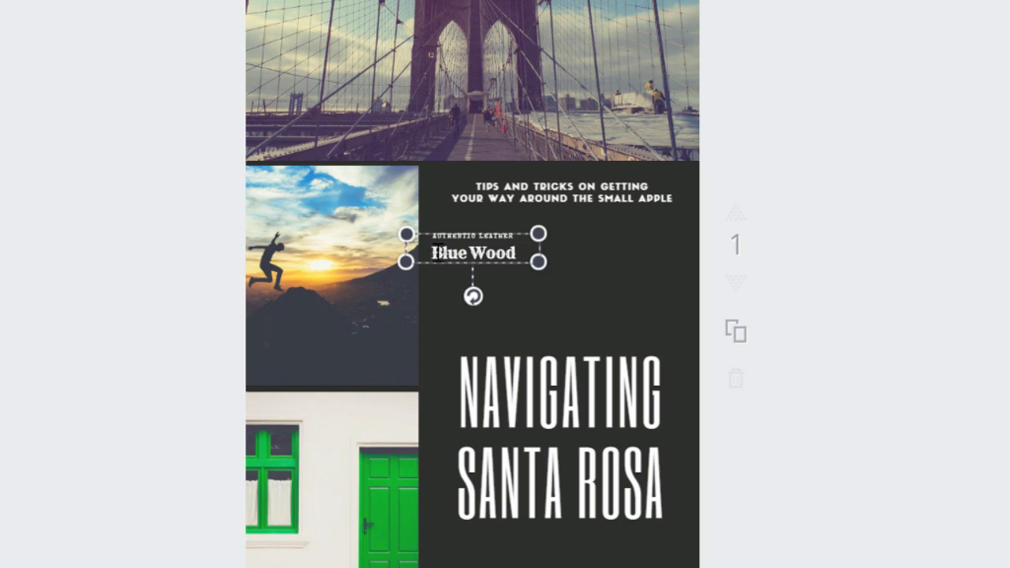
pyautogui.moveTo(431, 252); pyautogui.dragTo(530, 250)
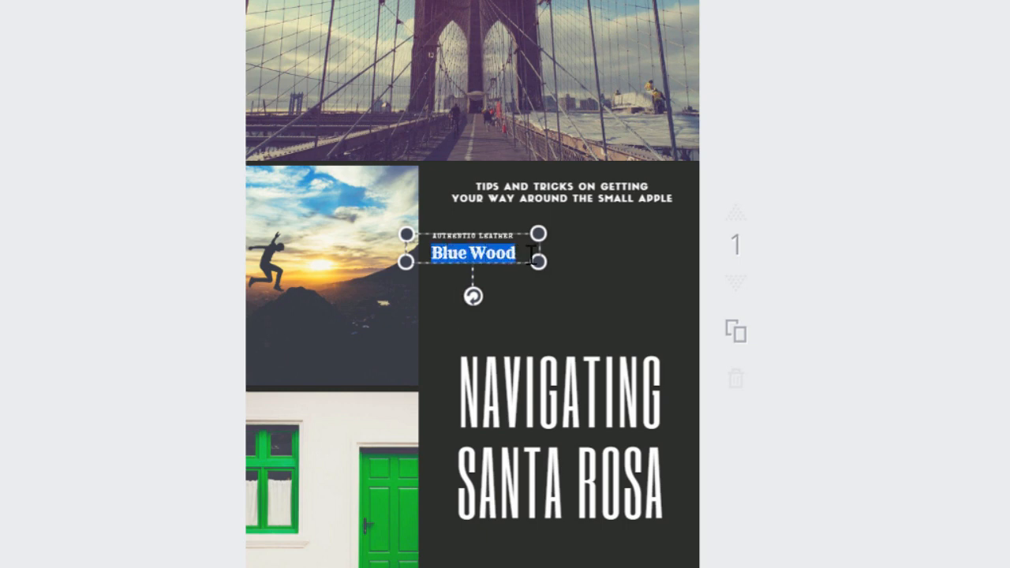
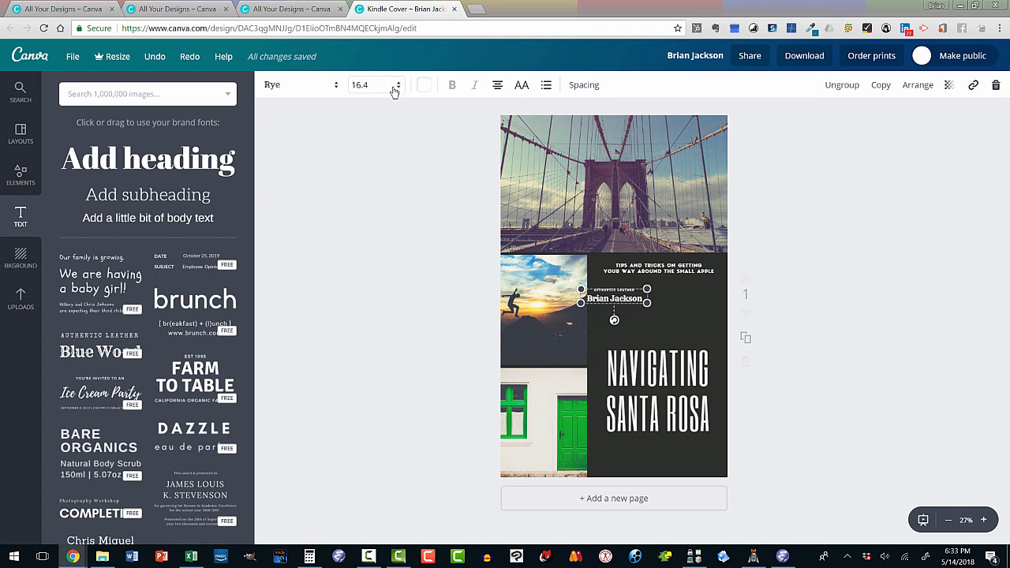
# Set the author name to size 56, enlarge its box and move it onto the dark panel
pyautogui.click(379, 87)
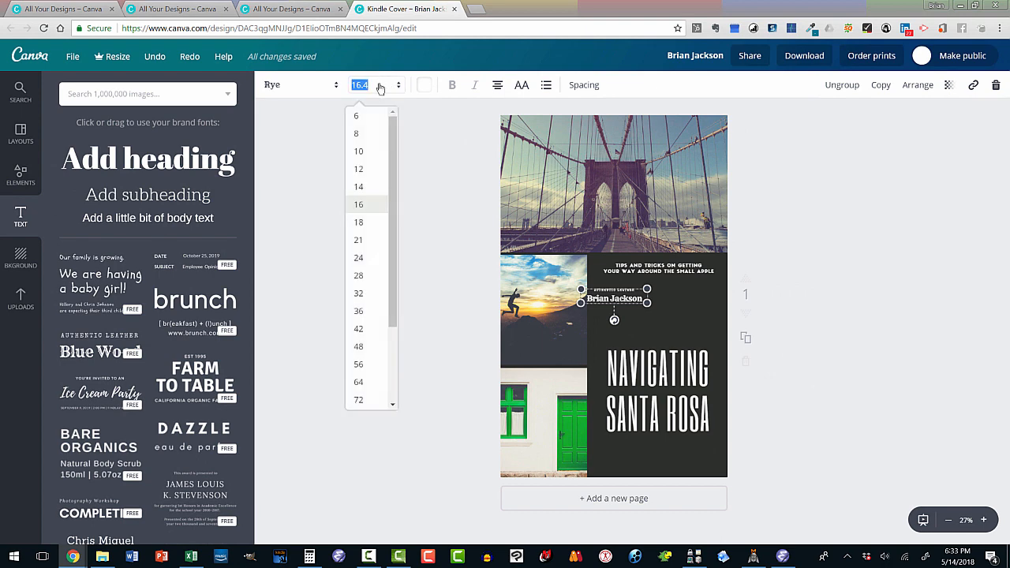
pyautogui.click(360, 363)
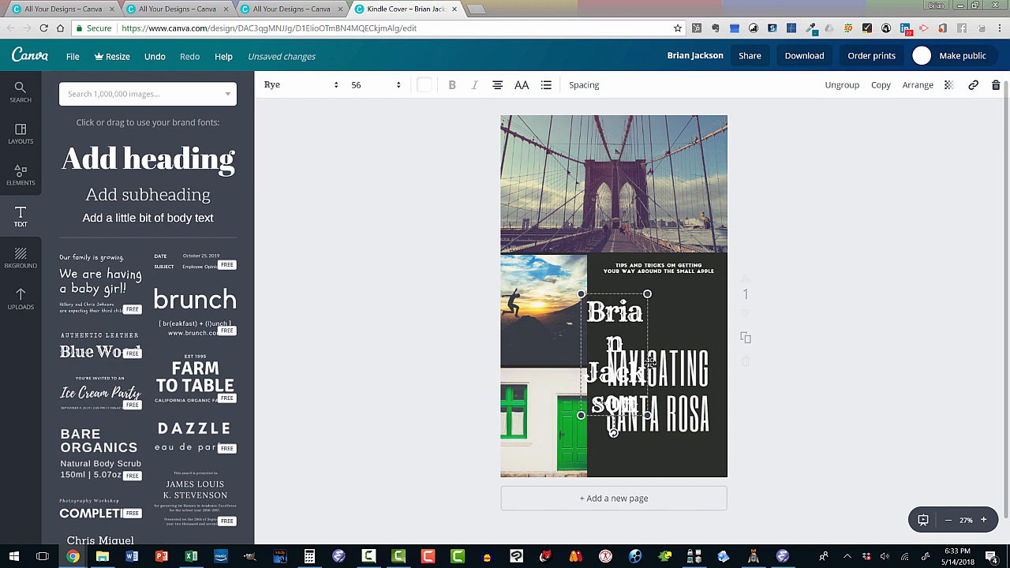
pyautogui.moveTo(646, 294)
pyautogui.mouseDown()
pyautogui.moveTo(739, 295)
pyautogui.moveTo(662, 298)
pyautogui.mouseUp()
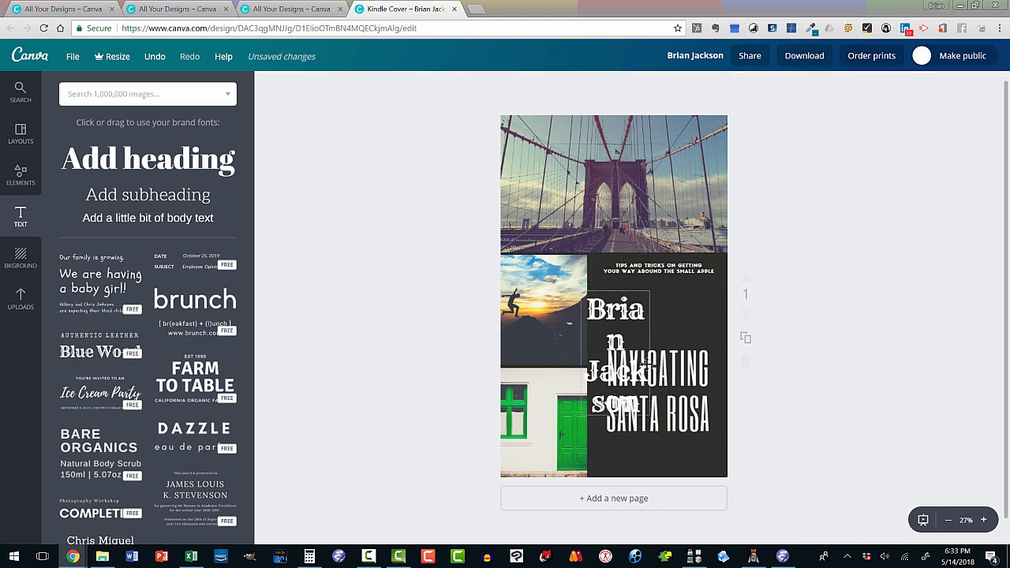
pyautogui.moveTo(634, 347); pyautogui.dragTo(672, 326)
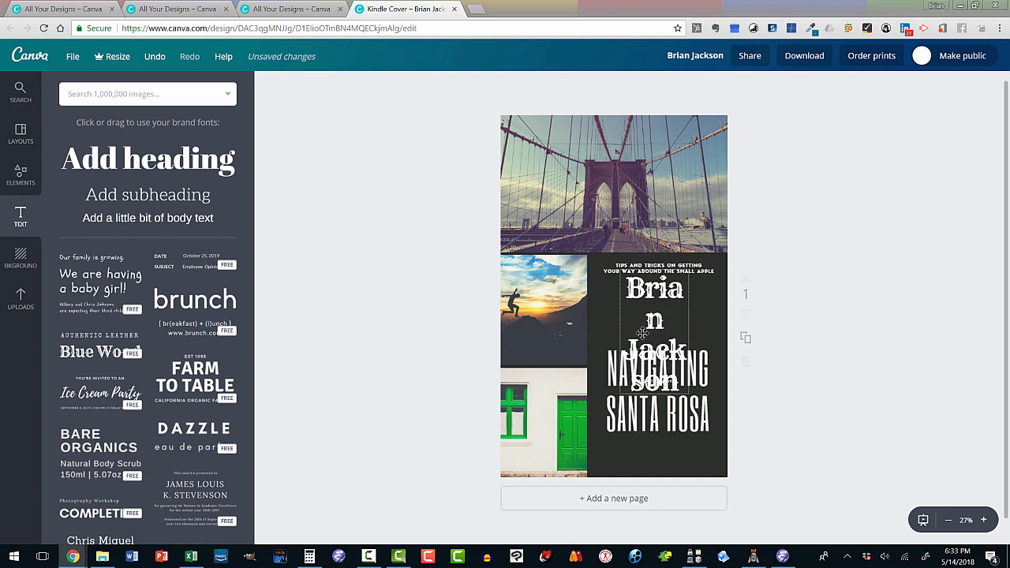
# Delete all the author name text and remove the empty text box
pyautogui.click(640, 309)
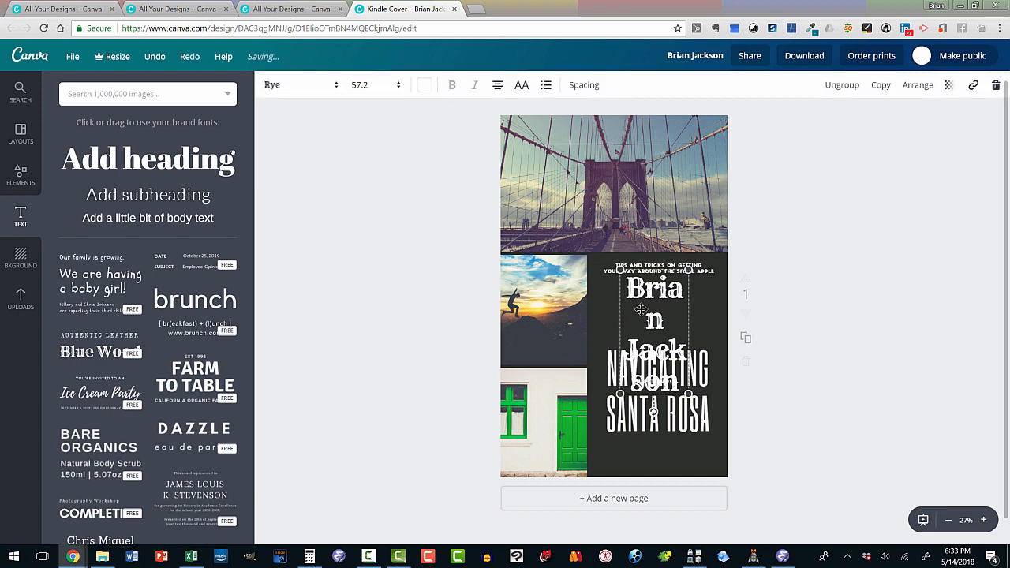
pyautogui.press('Delete')
pyautogui.press('Delete')
pyautogui.doubleClick(635, 310)
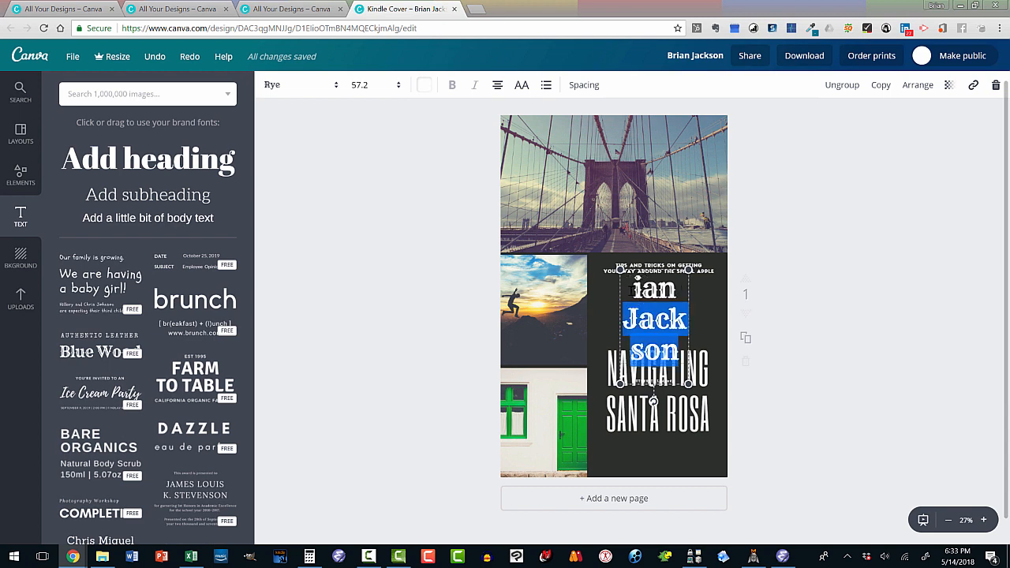
pyautogui.moveTo(632, 289); pyautogui.dragTo(690, 349)
pyautogui.hotkey('ctrl', 'a')
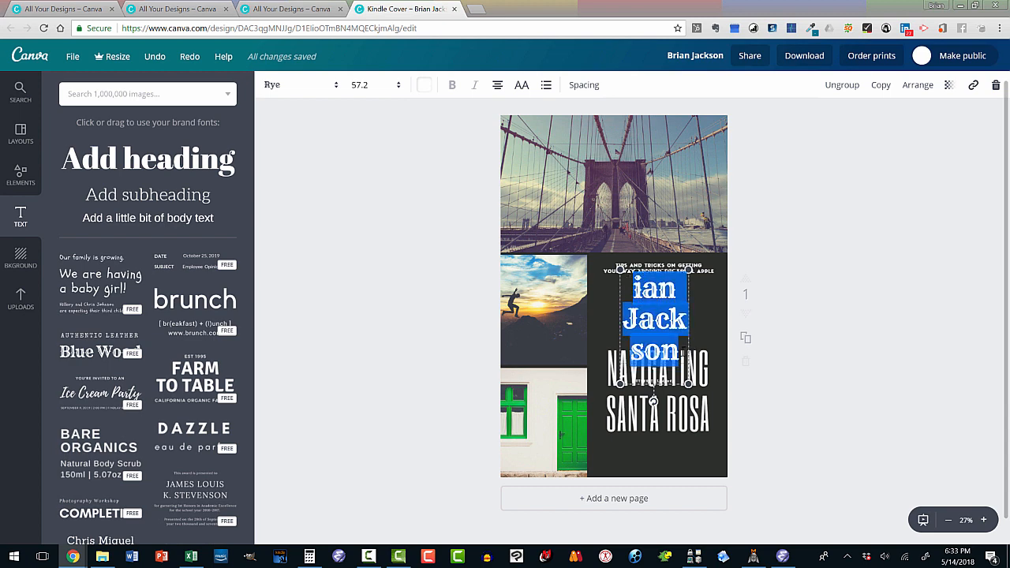
pyautogui.press('Delete')
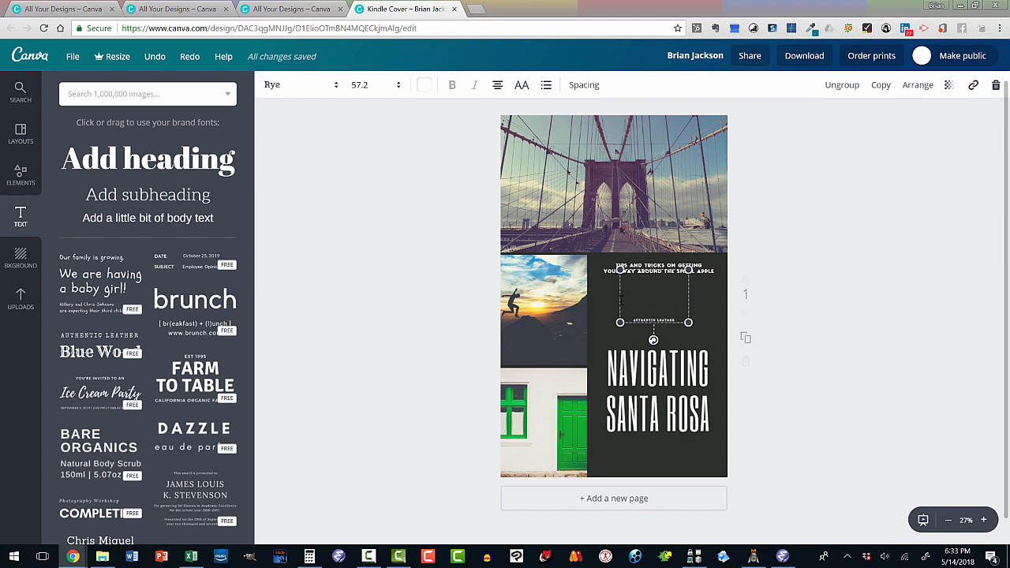
pyautogui.press('Delete')
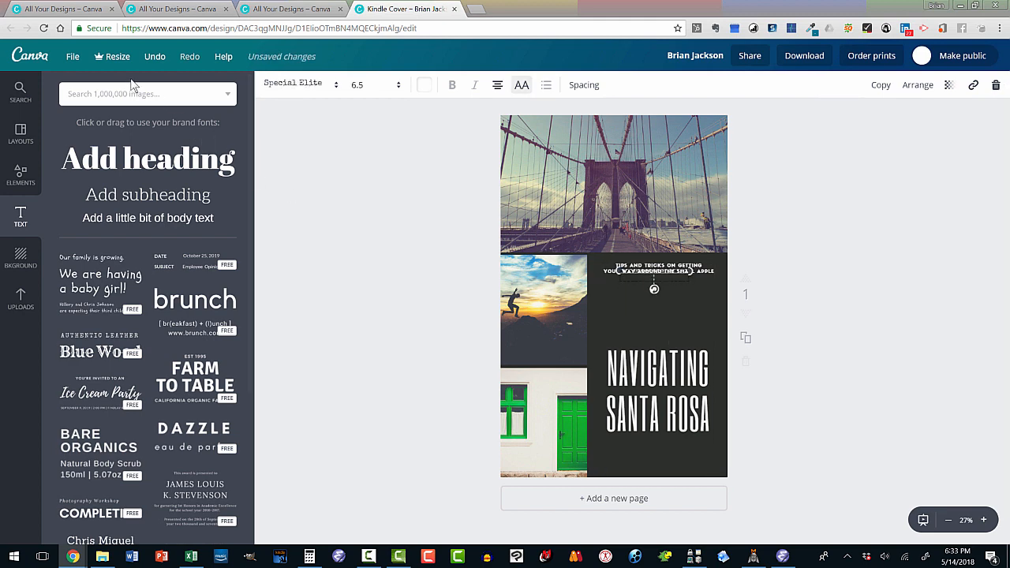
# Undo repeatedly until the added Blue Wood text group is gone from the cover
pyautogui.click(154, 57)
pyautogui.click(154, 57)
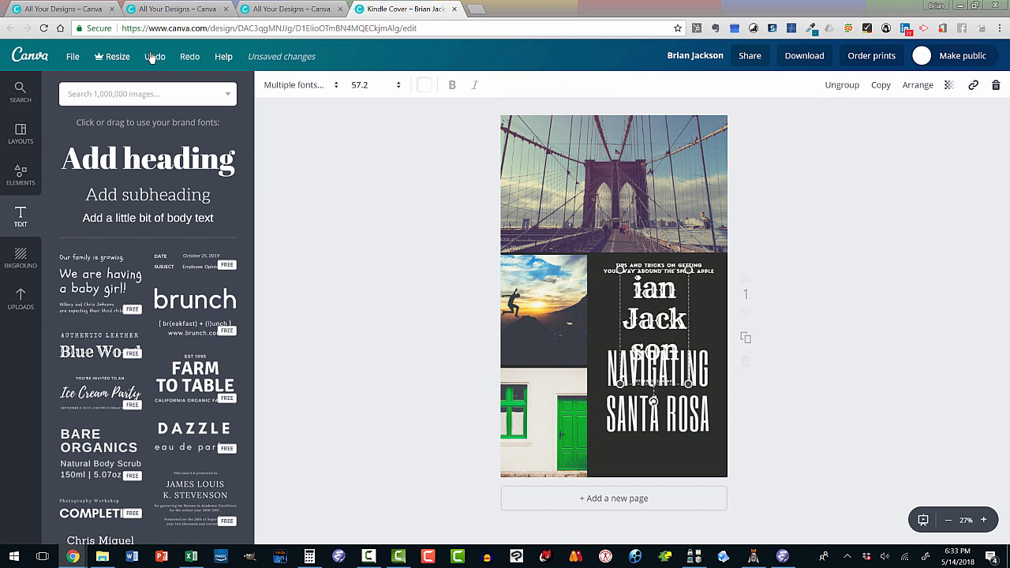
pyautogui.click(153, 57)
pyautogui.click(155, 57)
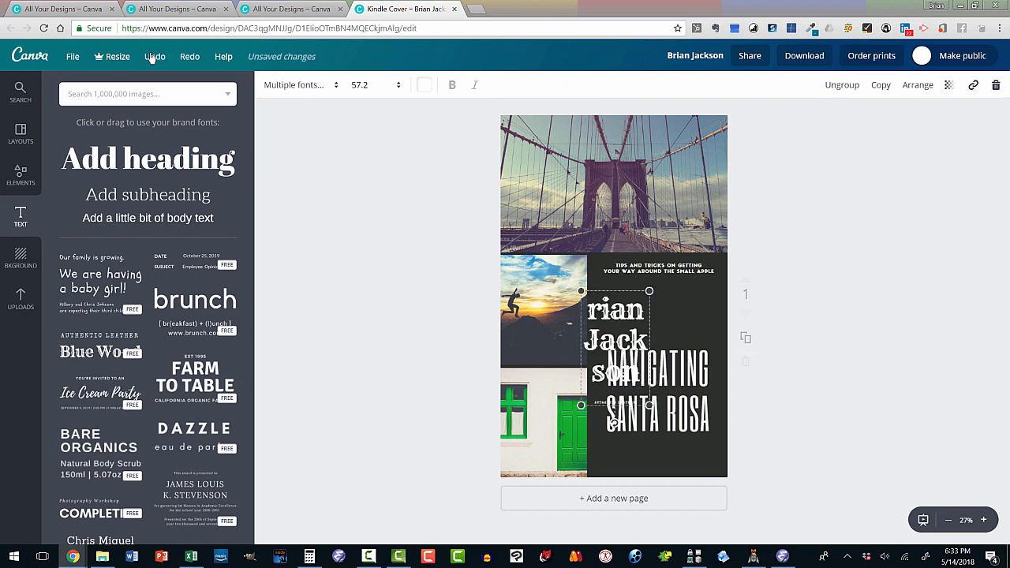
pyautogui.click(153, 56)
pyautogui.click(152, 57)
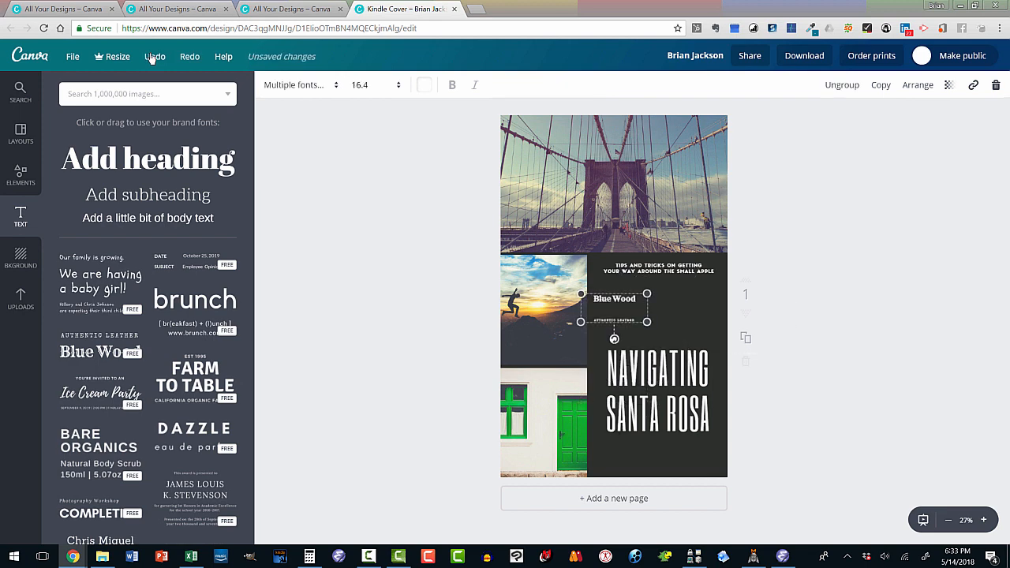
pyautogui.click(153, 57)
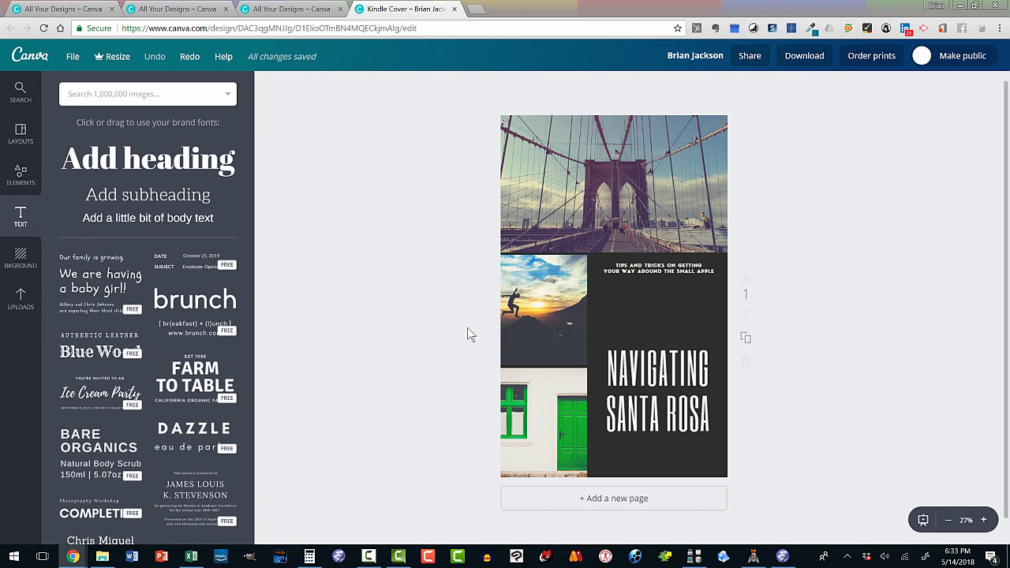
# Browse the title's font list, Background options and Uploads, then open a new browser tab
pyautogui.click(620, 366)
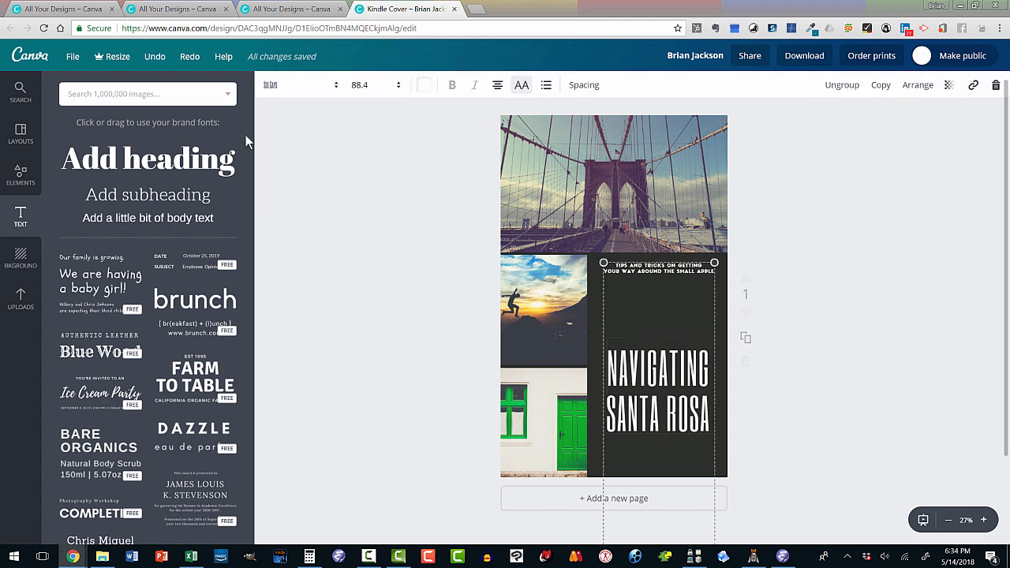
pyautogui.click(333, 87)
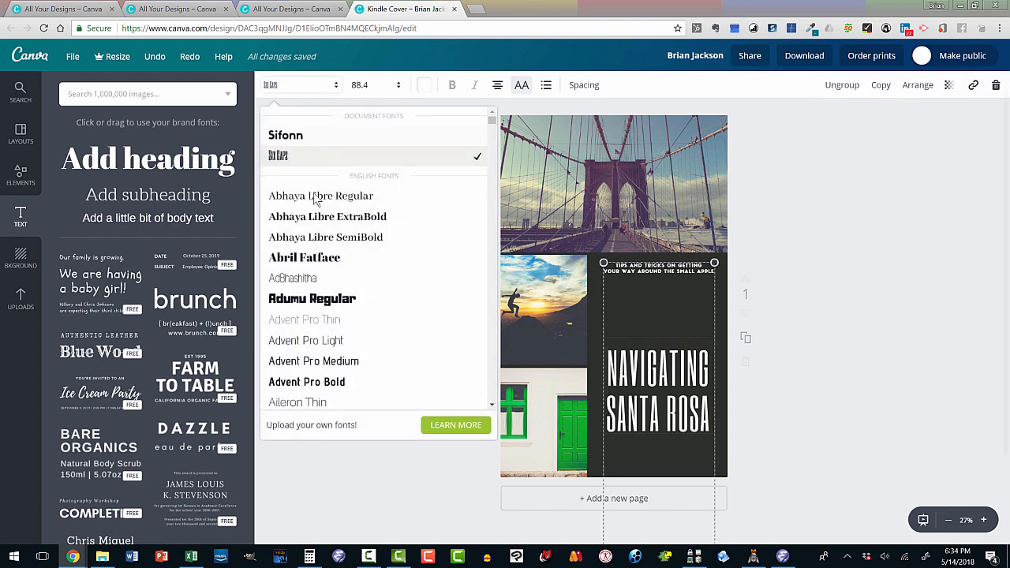
pyautogui.click(22, 258)
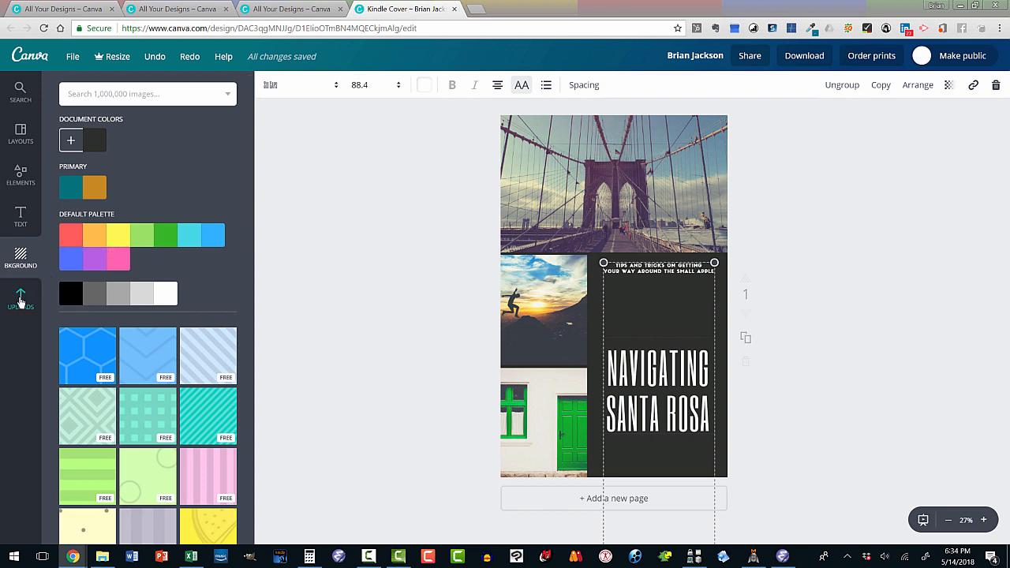
pyautogui.click(21, 300)
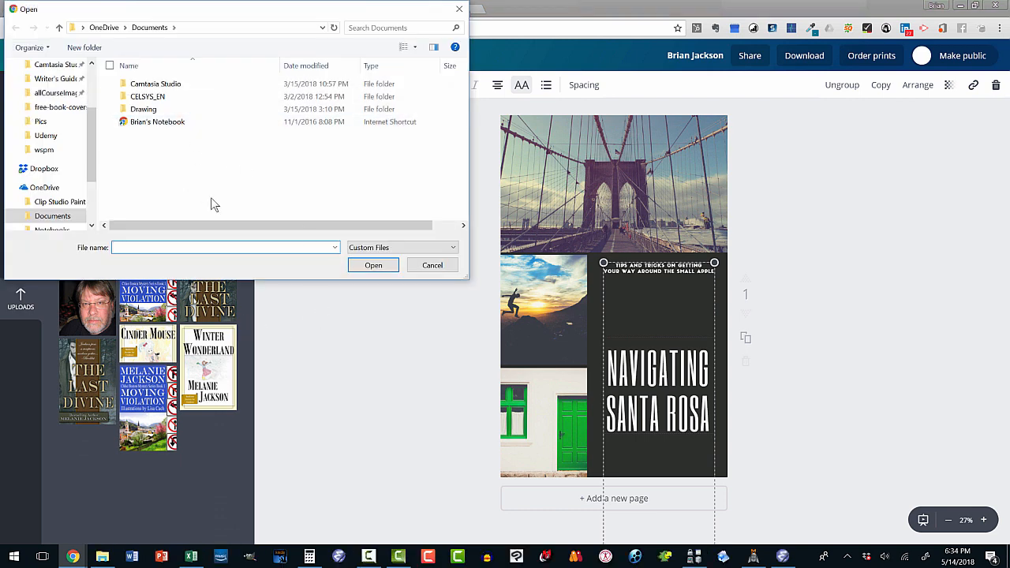
pyautogui.click(425, 265)
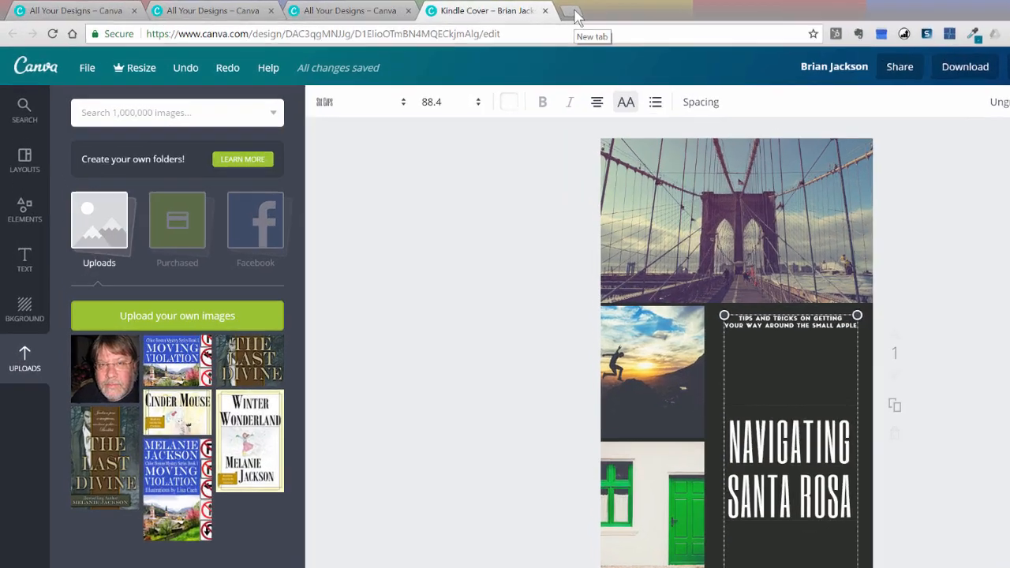
pyautogui.click(476, 9)
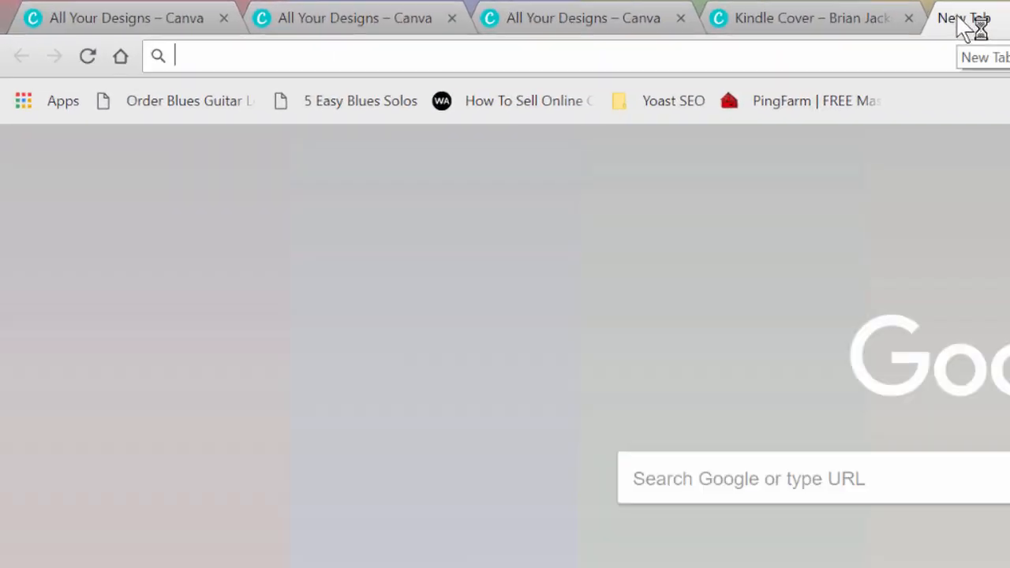
# Go to Pixabay and open the Bavarian forest dead-trees photo's detail page
pyautogui.write('pixabay')
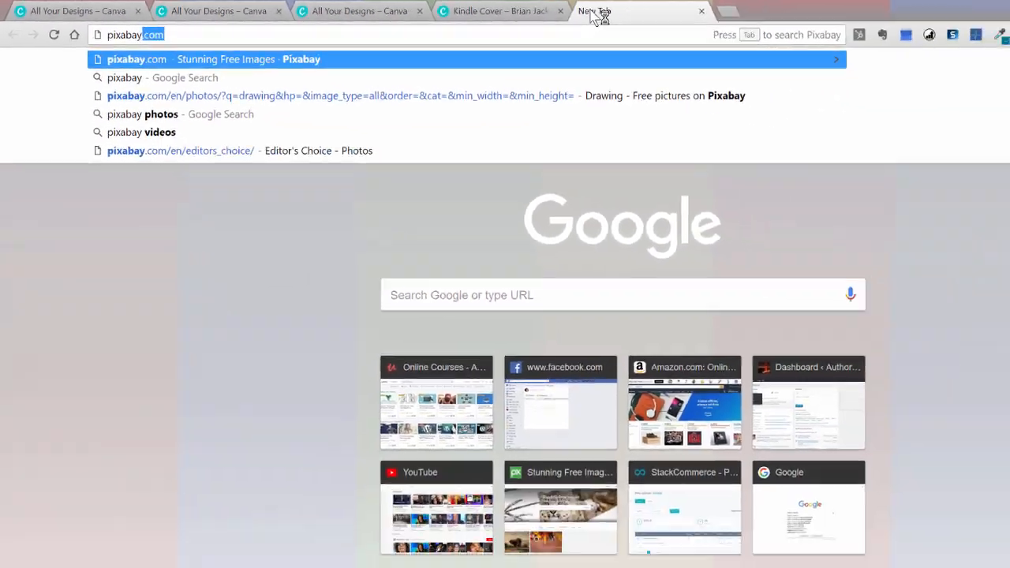
pyautogui.press('Return')
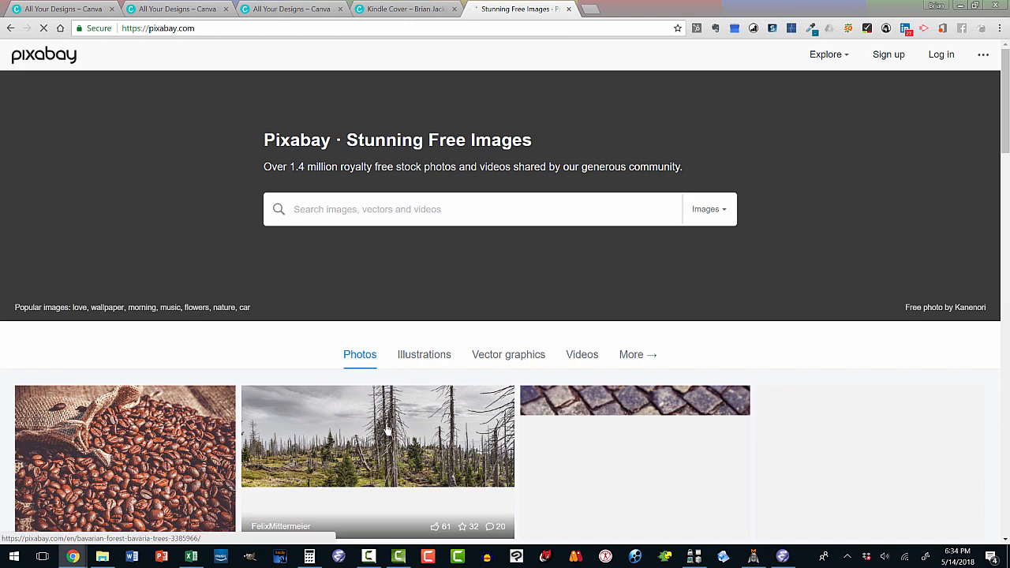
pyautogui.scroll(-3, 379, 402)
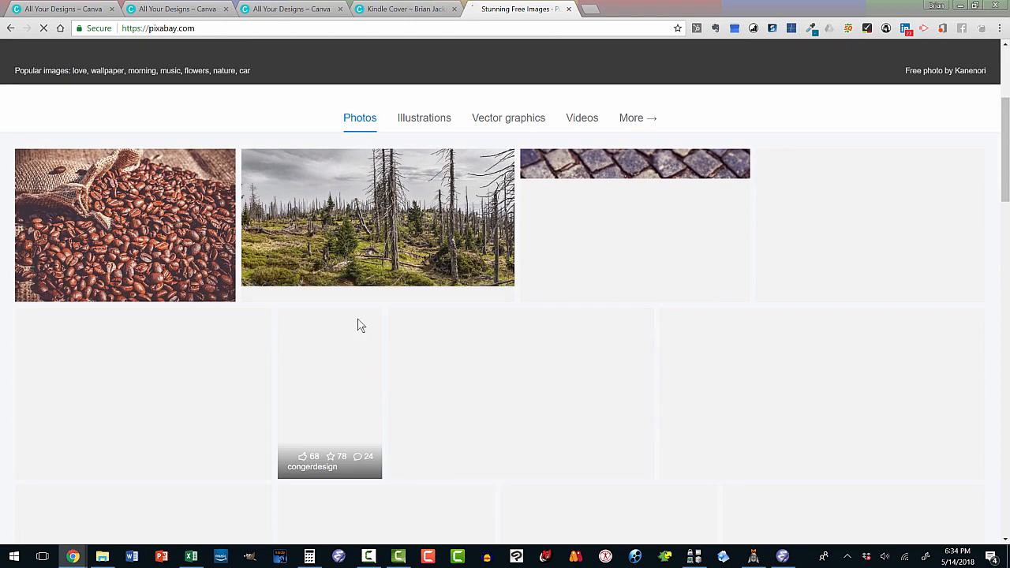
pyautogui.click(369, 252)
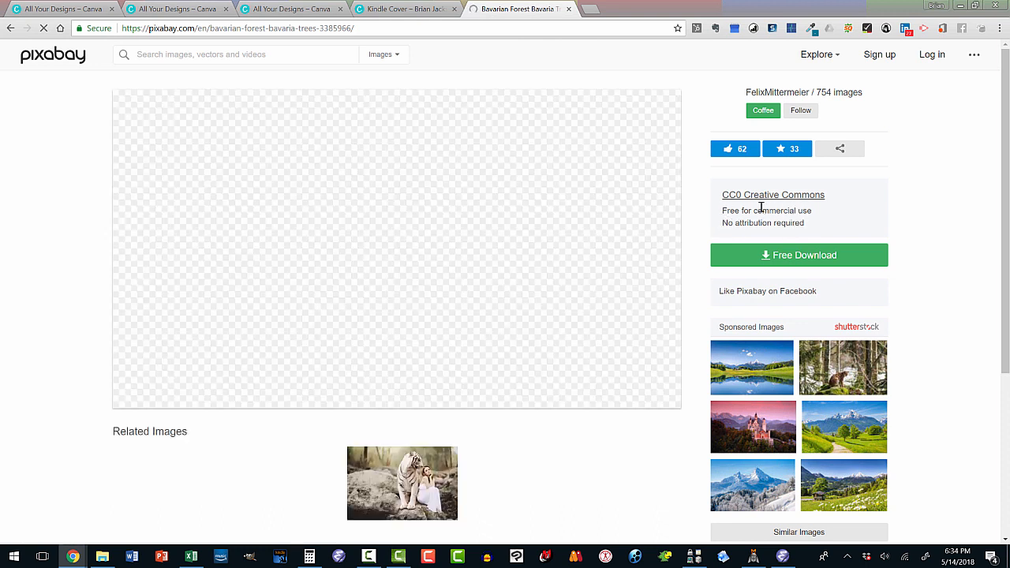
# Download the Bavarian forest photo from Pixabay, passing the reCAPTCHA check
pyautogui.click(775, 258)
pyautogui.click(769, 365)
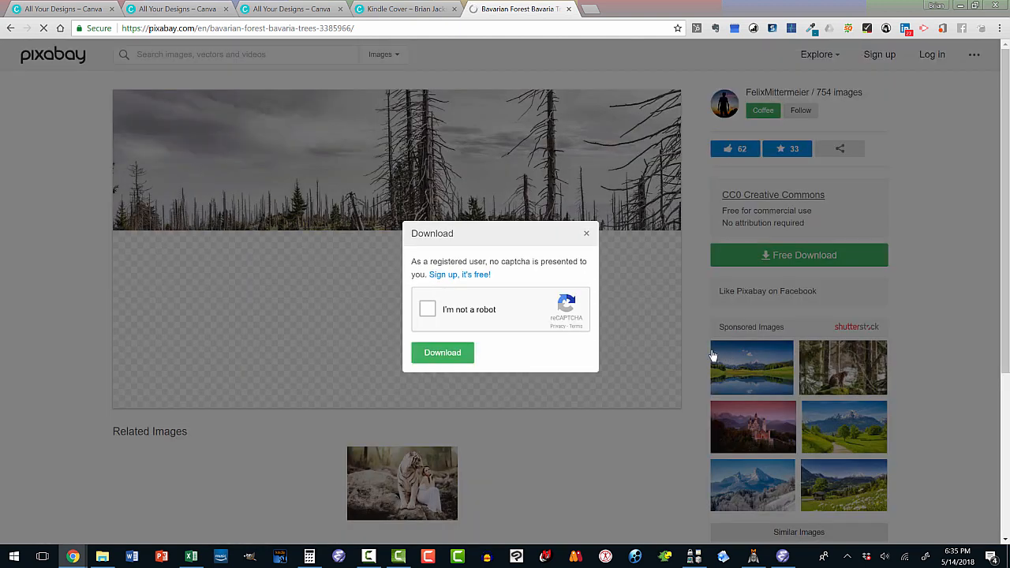
pyautogui.click(428, 310)
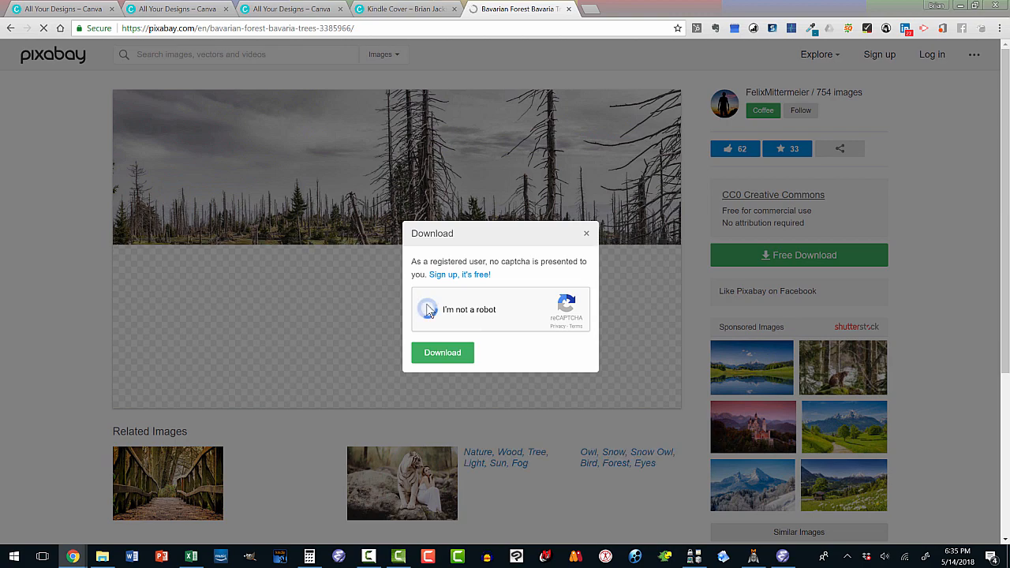
pyautogui.click(439, 354)
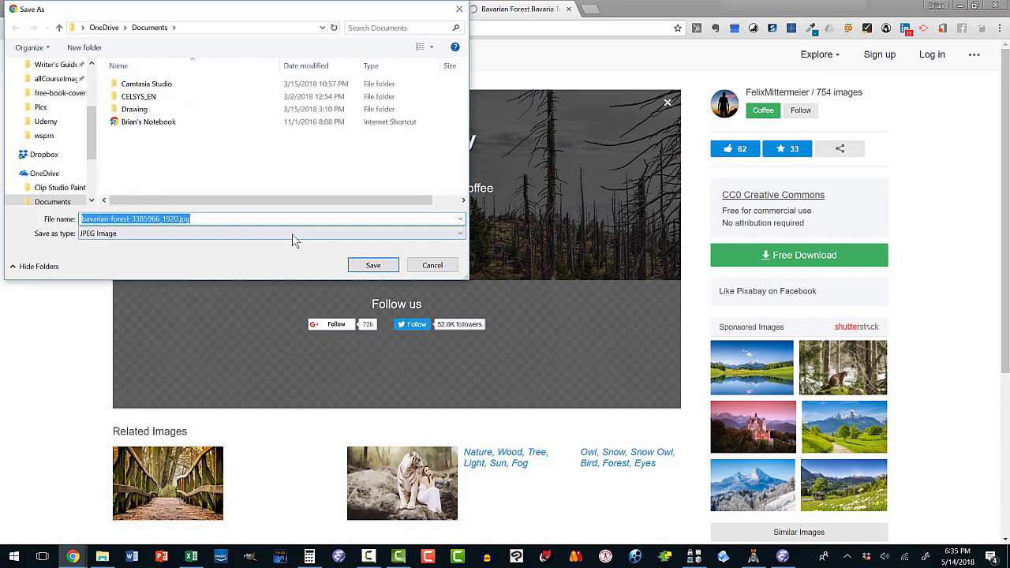
# Save it as bavarian-forest-3385966_1920.jpg in the Pics folder and return to the Canva cover
pyautogui.click(92, 108)
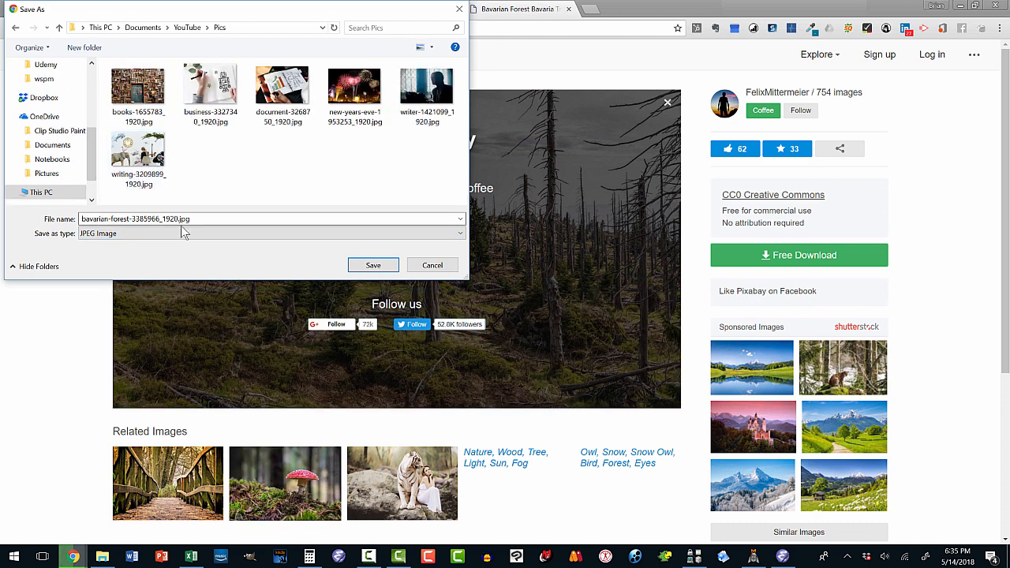
pyautogui.click(364, 266)
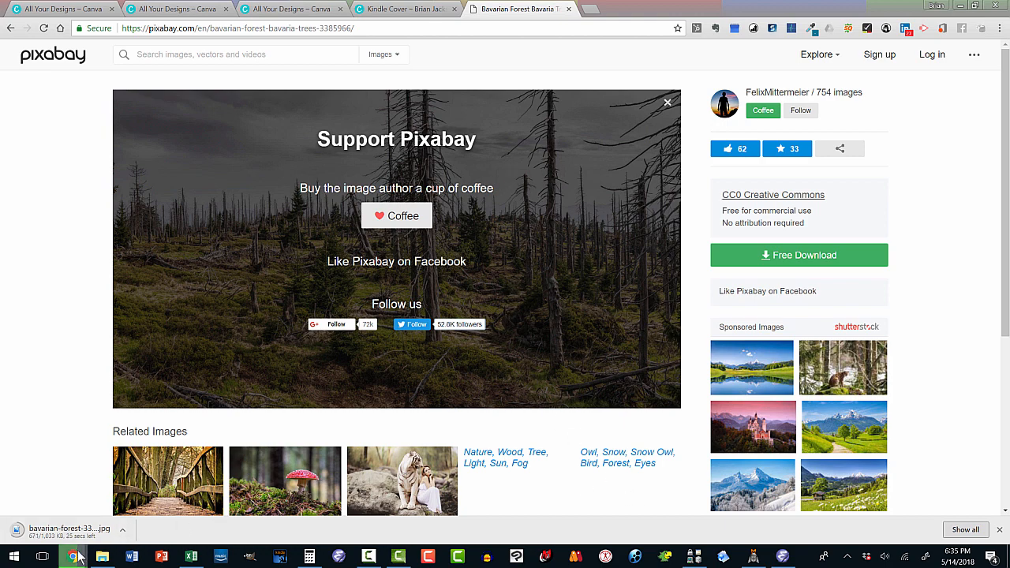
pyautogui.moveTo(77, 559)
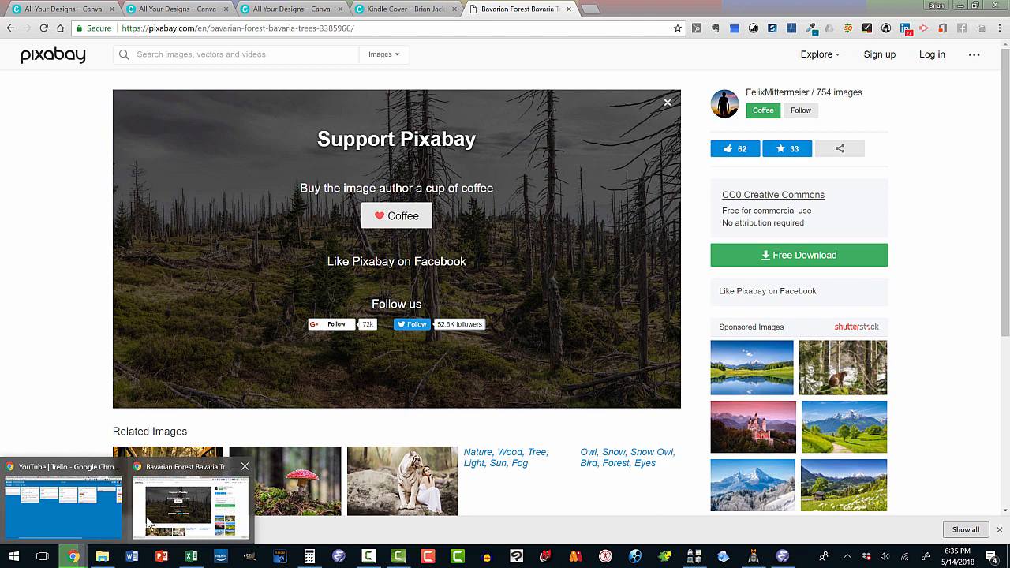
pyautogui.click(195, 509)
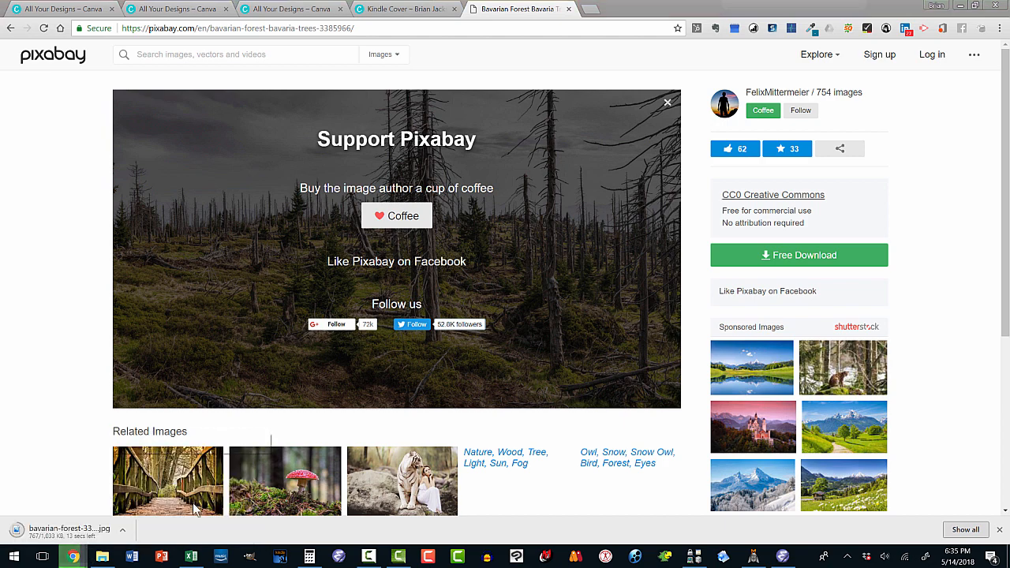
pyautogui.click(376, 16)
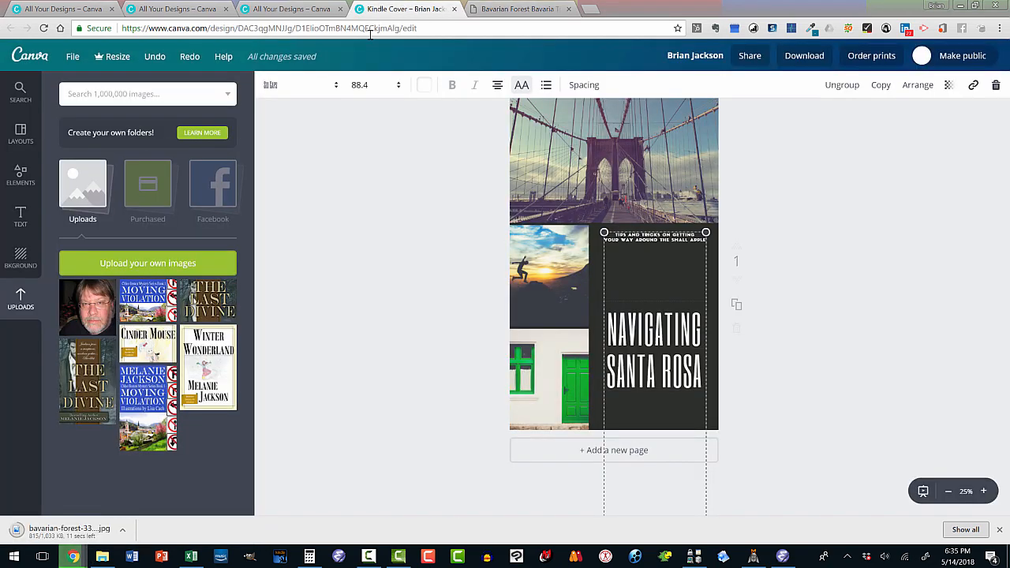
# Upload the bavarian-forest photo and place it in the grid cell beside the title
pyautogui.click(155, 263)
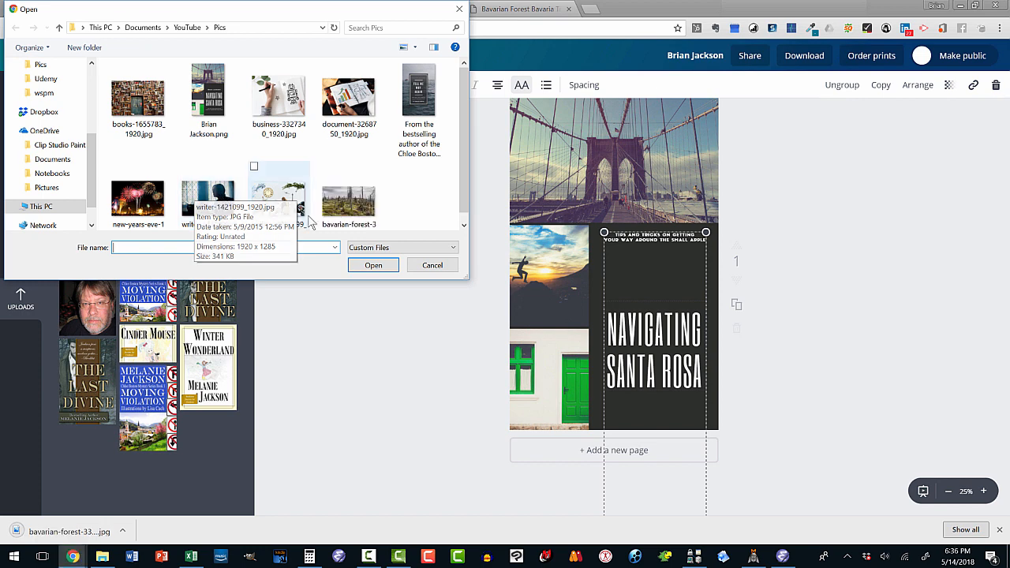
pyautogui.doubleClick(339, 204)
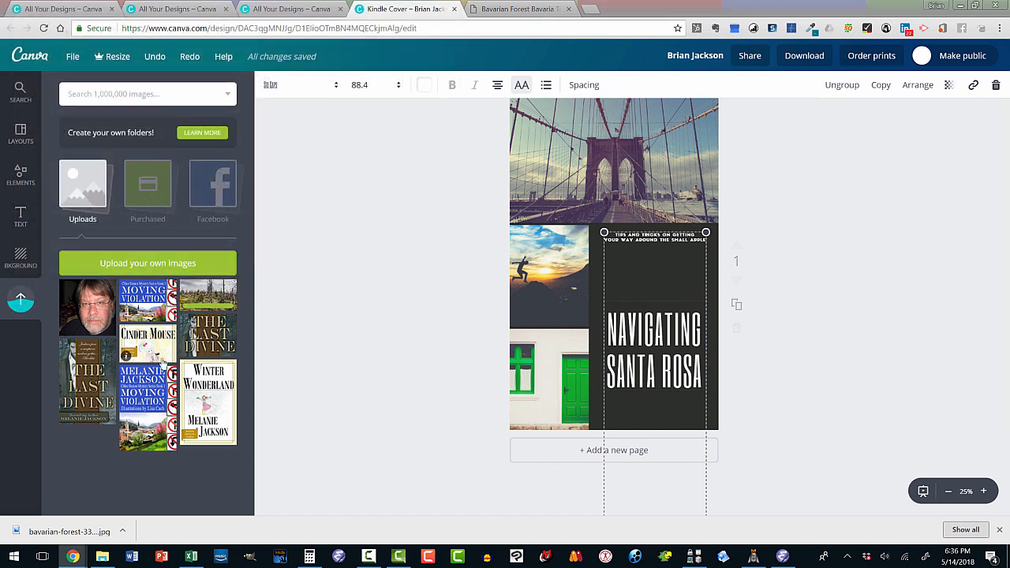
pyautogui.click(206, 300)
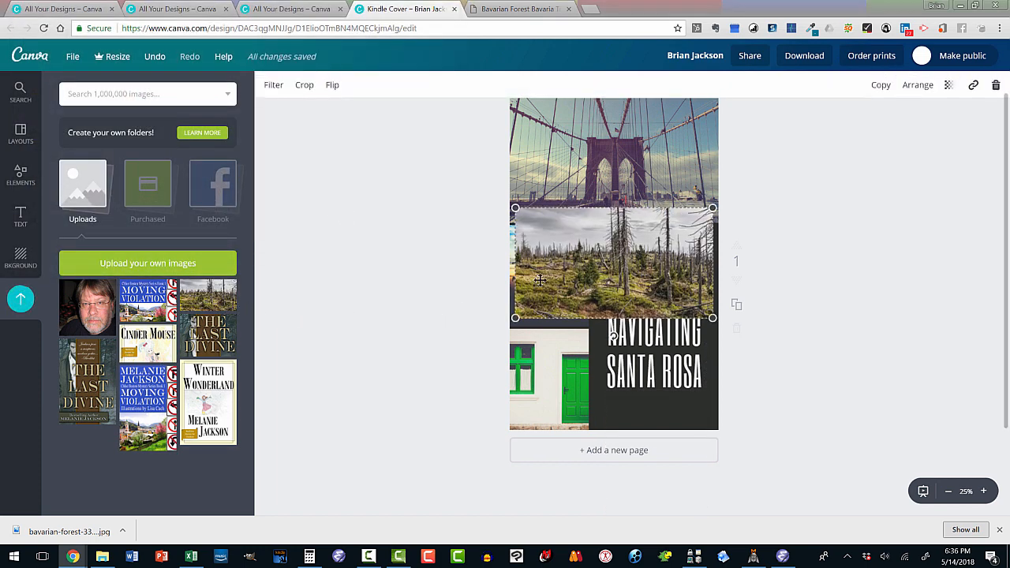
pyautogui.moveTo(570, 251); pyautogui.dragTo(552, 277)
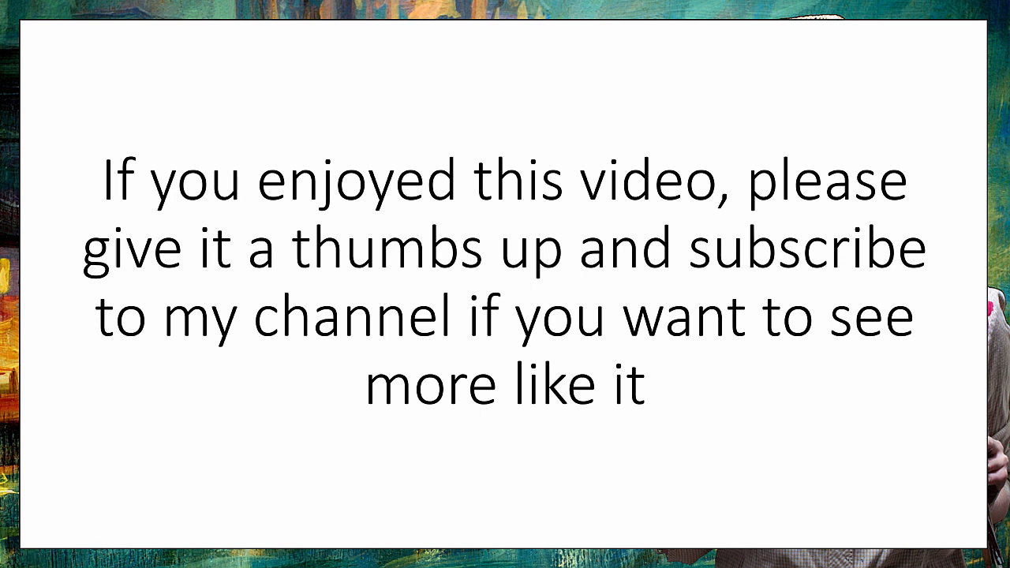
pyautogui.press('Right')
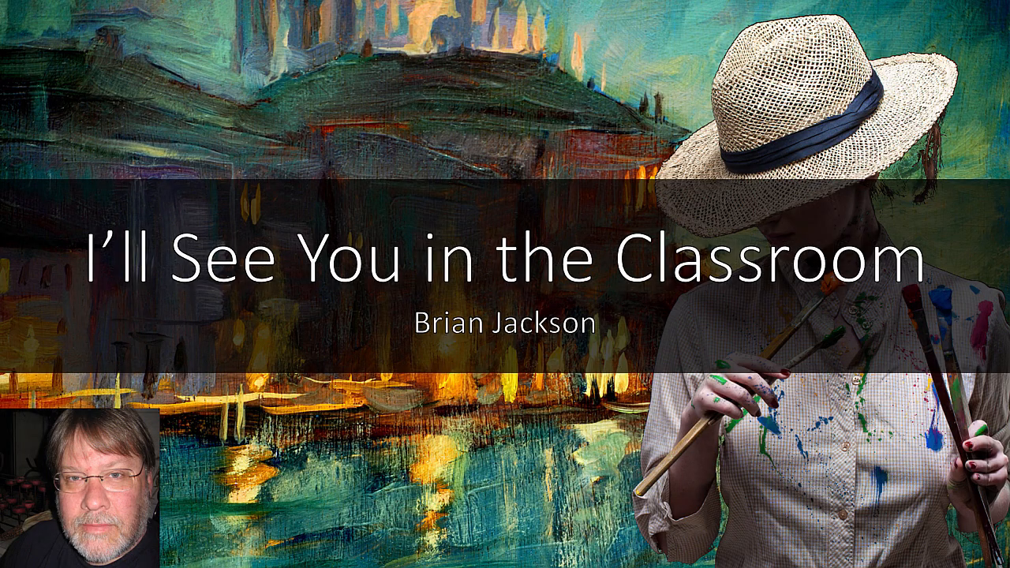